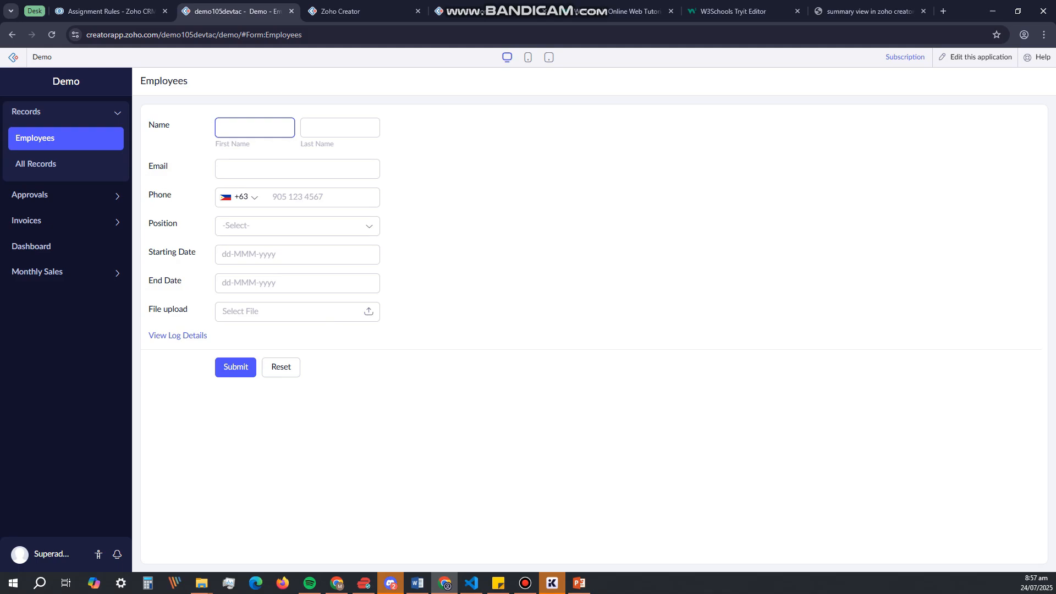
- Open the All Records report and bulk-edit the third employee record to set its Starting Date to 21-Jul-2025
left_click(41, 165)
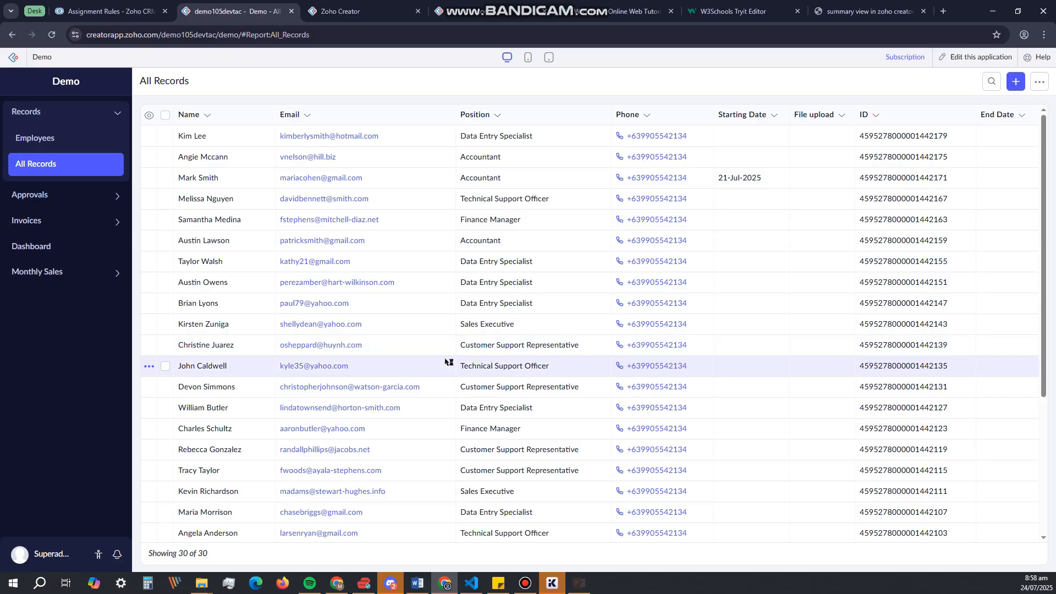
left_click(640, 230)
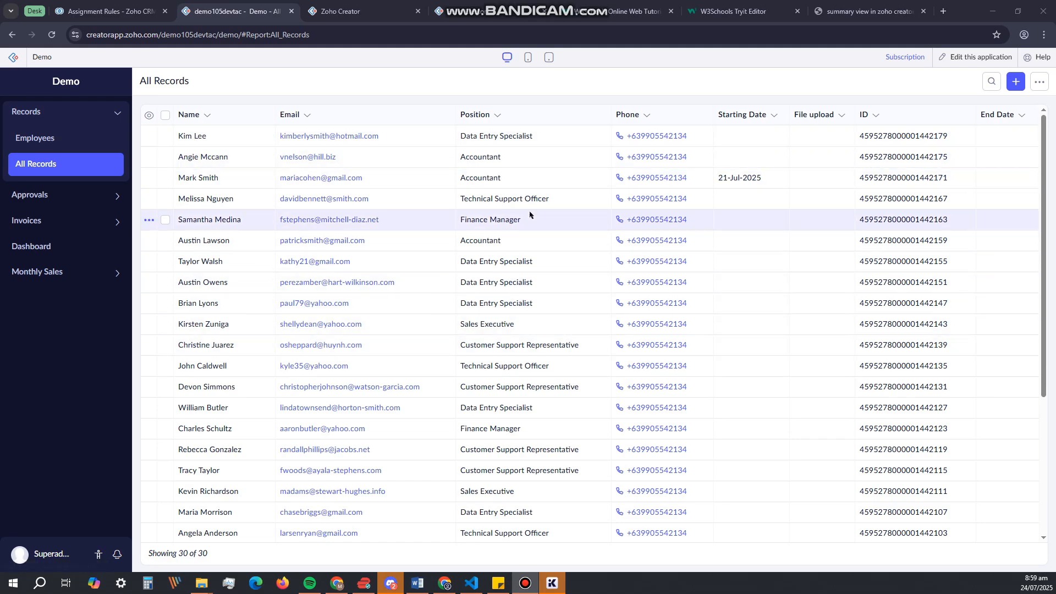
left_click(165, 179)
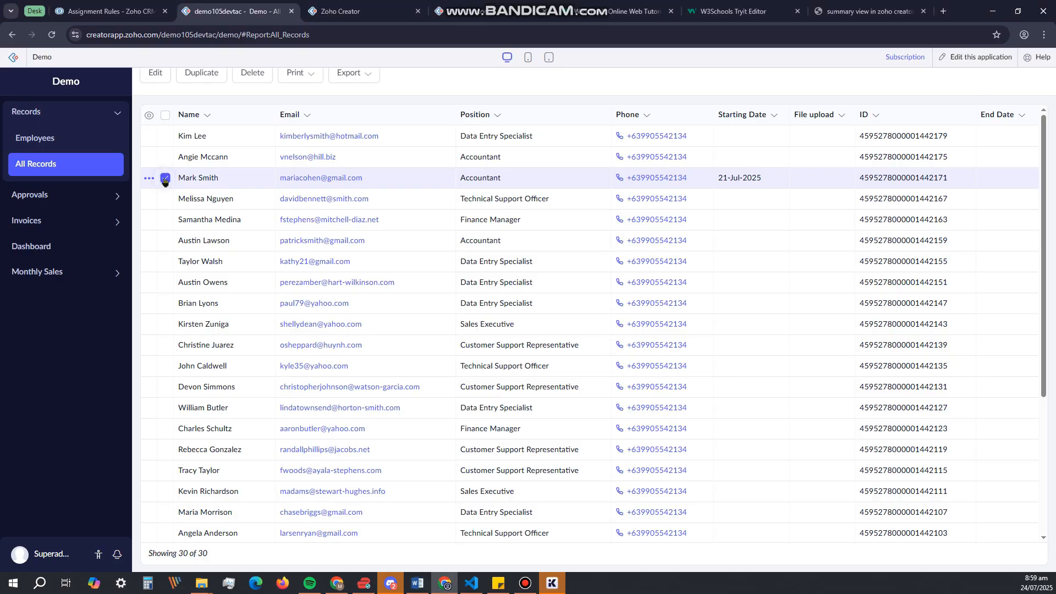
left_click(156, 82)
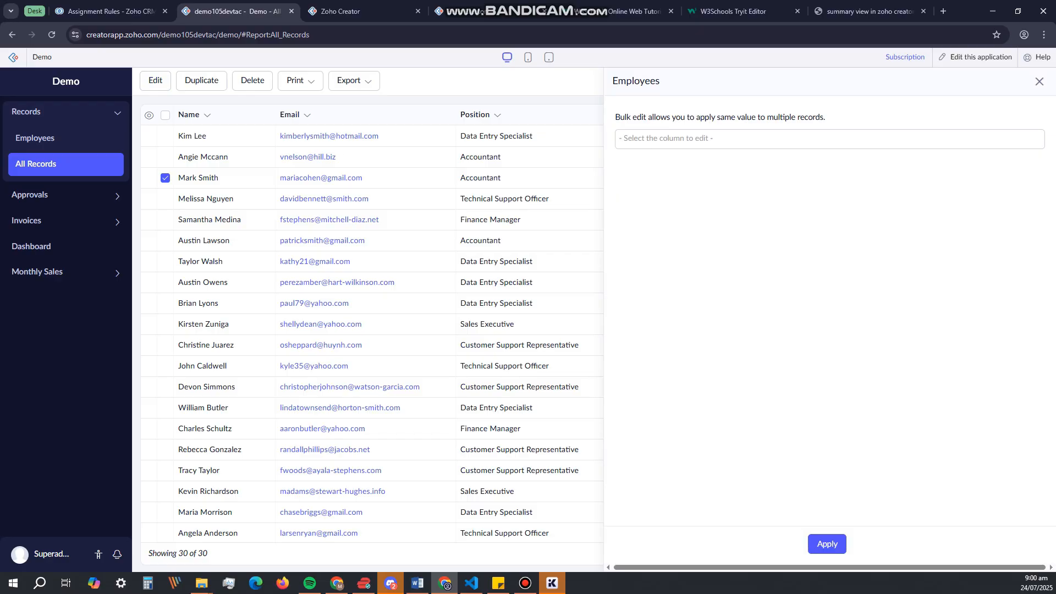
left_click(704, 139)
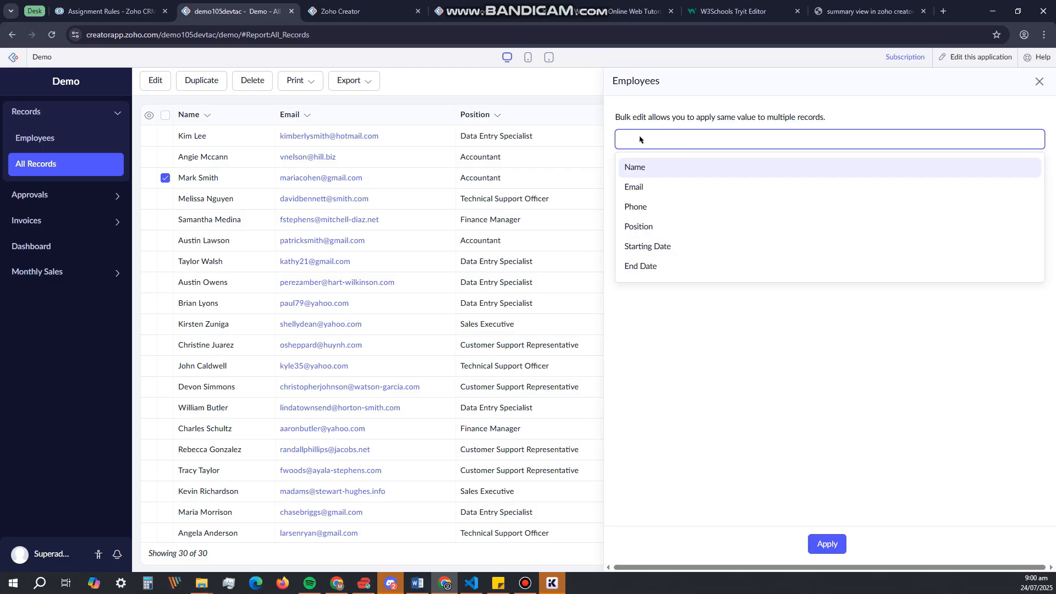
left_click(663, 248)
left_click(664, 183)
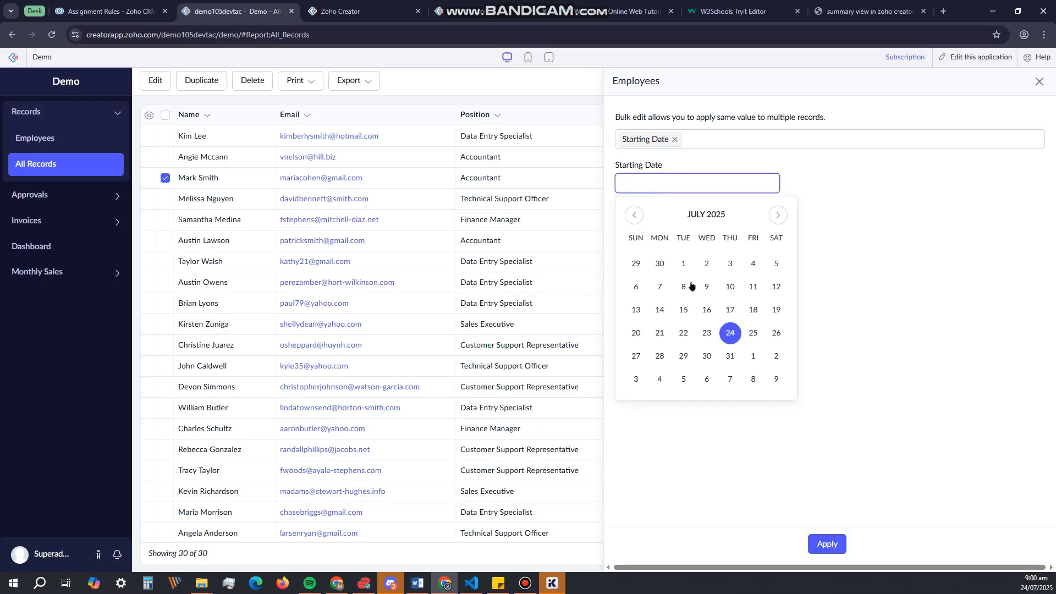
left_click(663, 334)
left_click(828, 545)
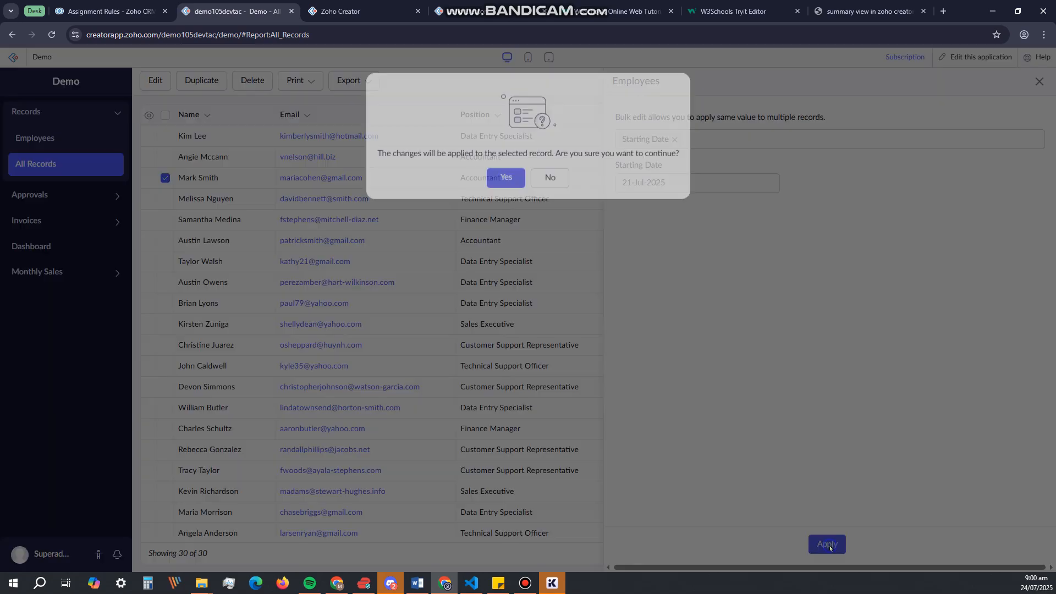
left_click(506, 182)
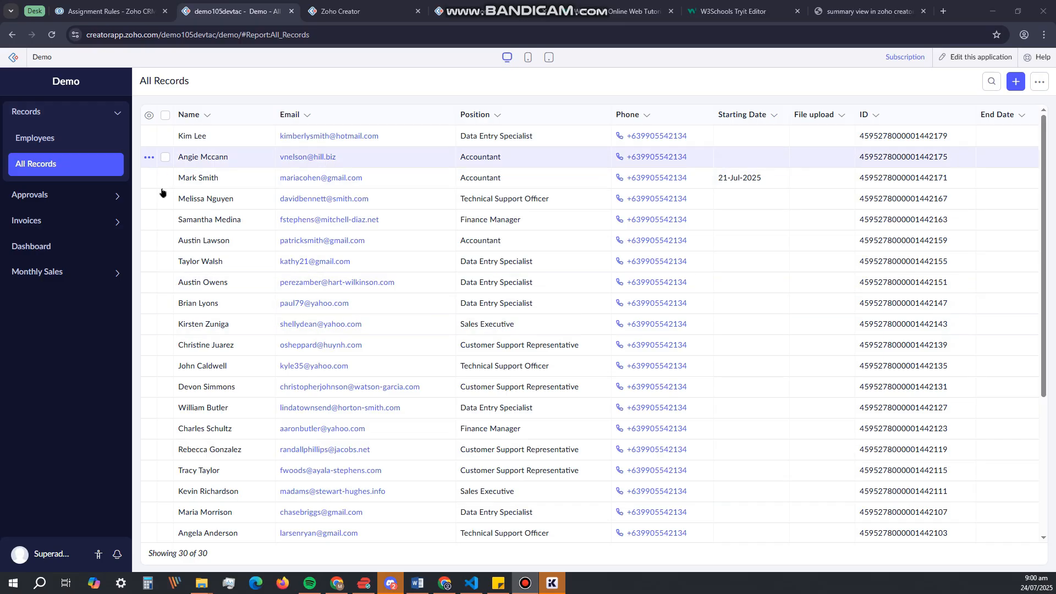
- Bulk-edit the fifth, seventh and ninth employee records to set their Starting Date to 22-Jul-2025
left_click(165, 220)
left_click(165, 262)
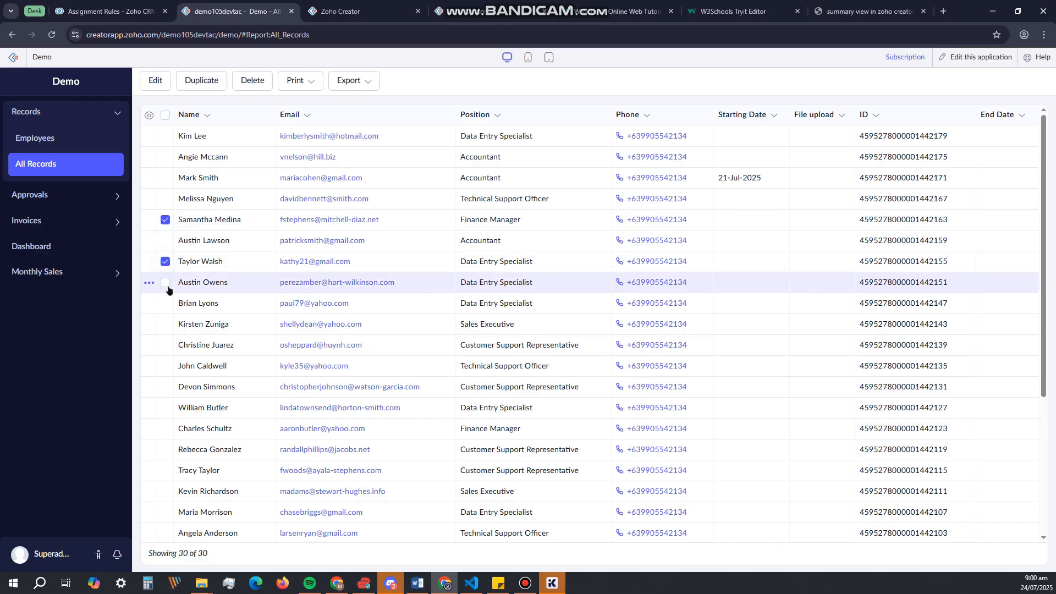
left_click(165, 304)
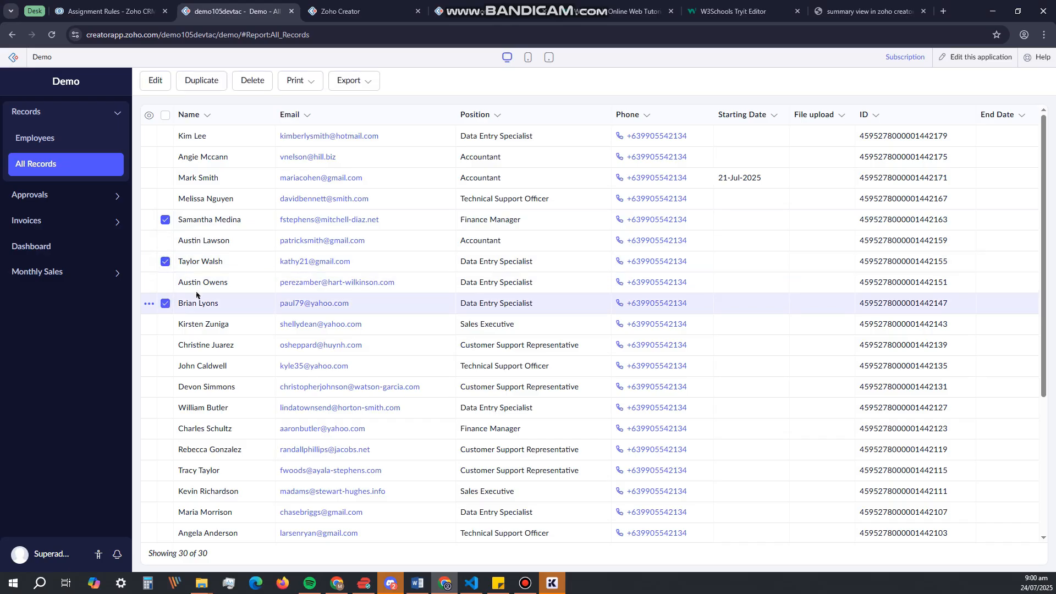
left_click(154, 82)
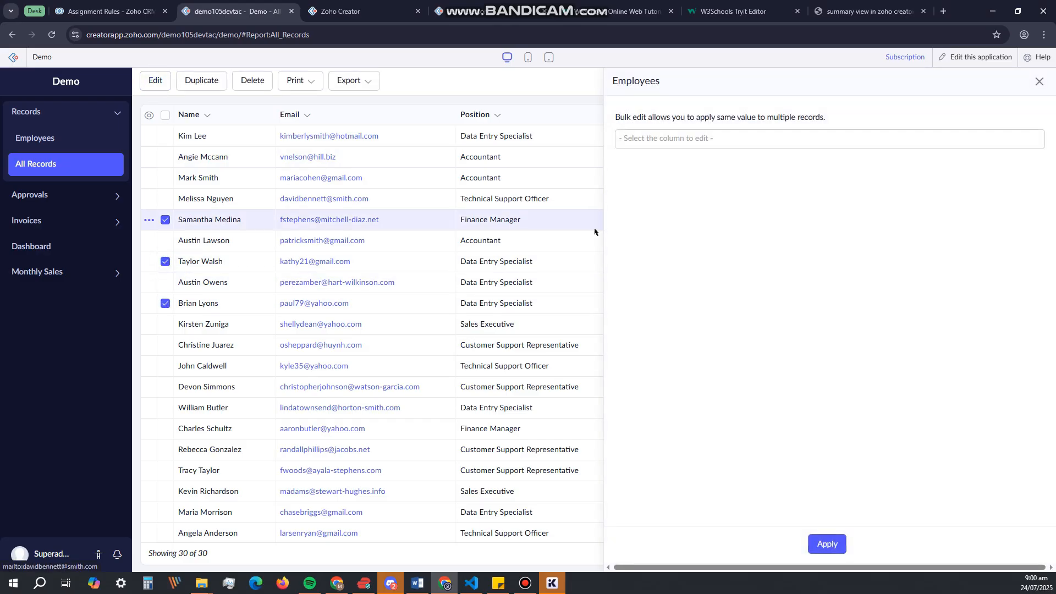
left_click(729, 142)
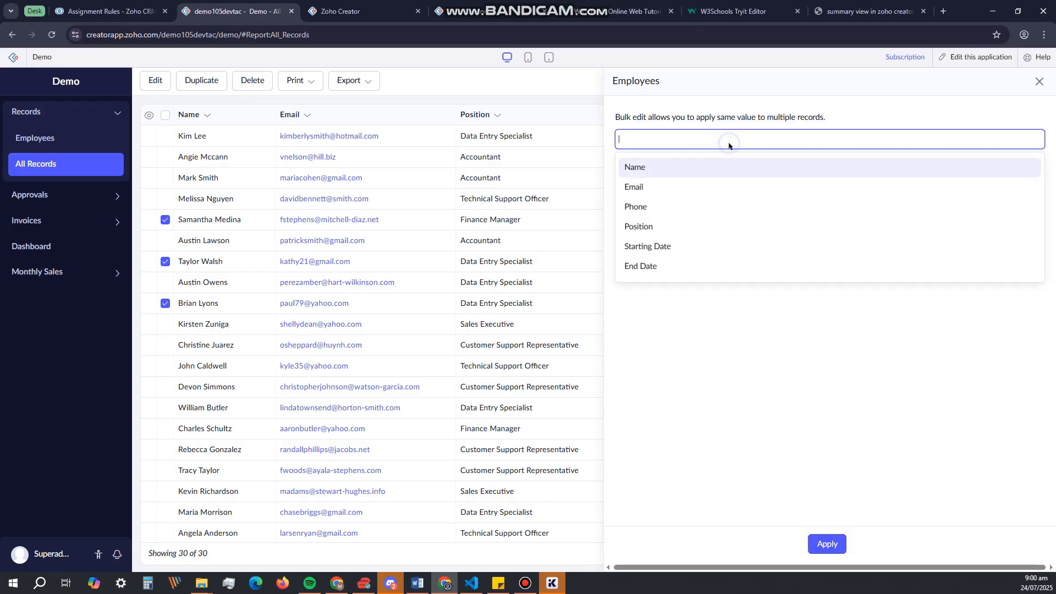
left_click(662, 246)
left_click(705, 183)
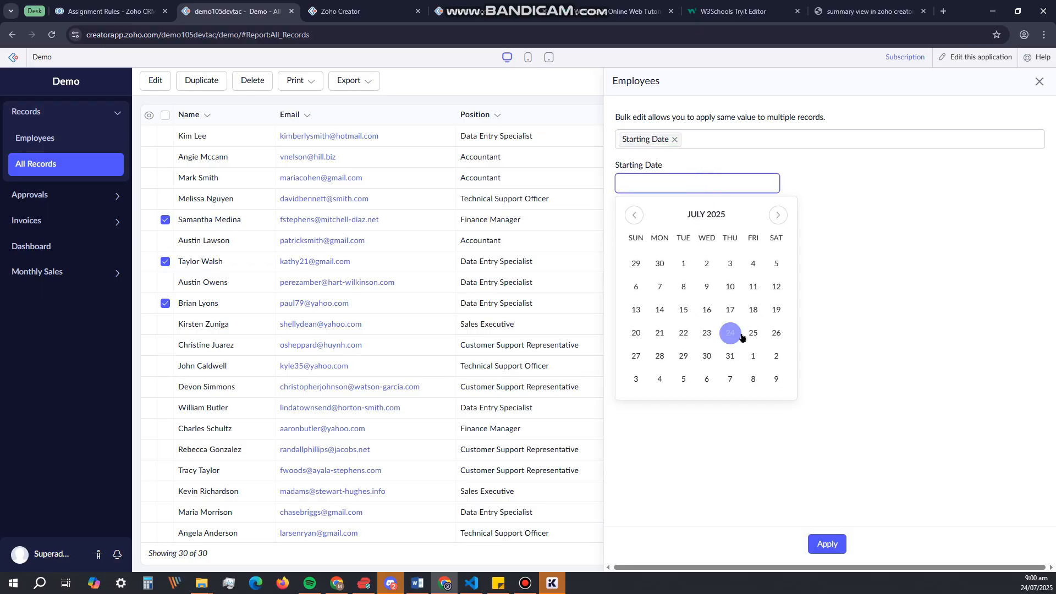
left_click(685, 333)
left_click(827, 544)
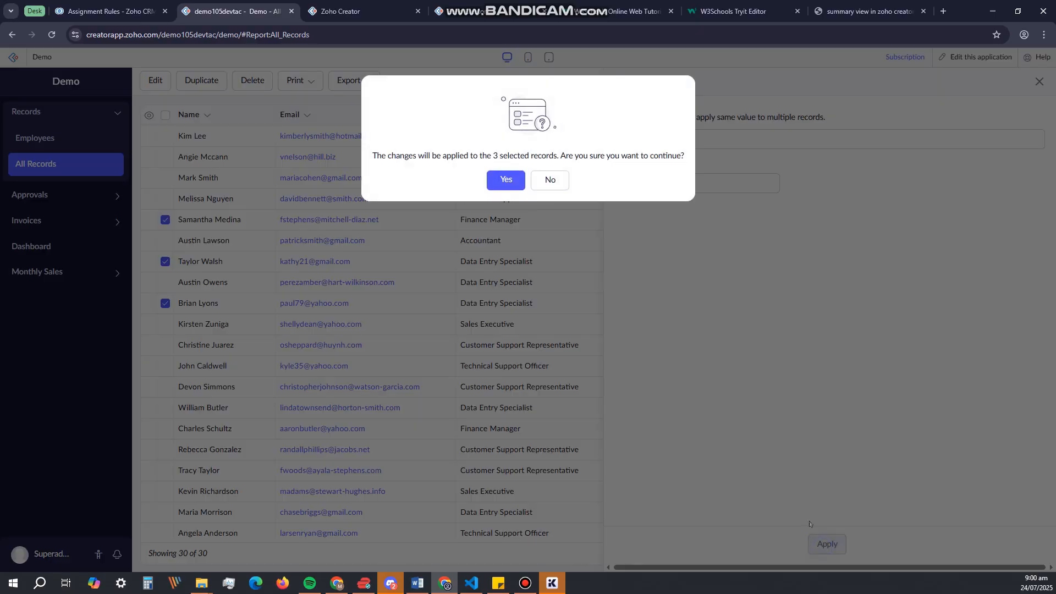
left_click(511, 179)
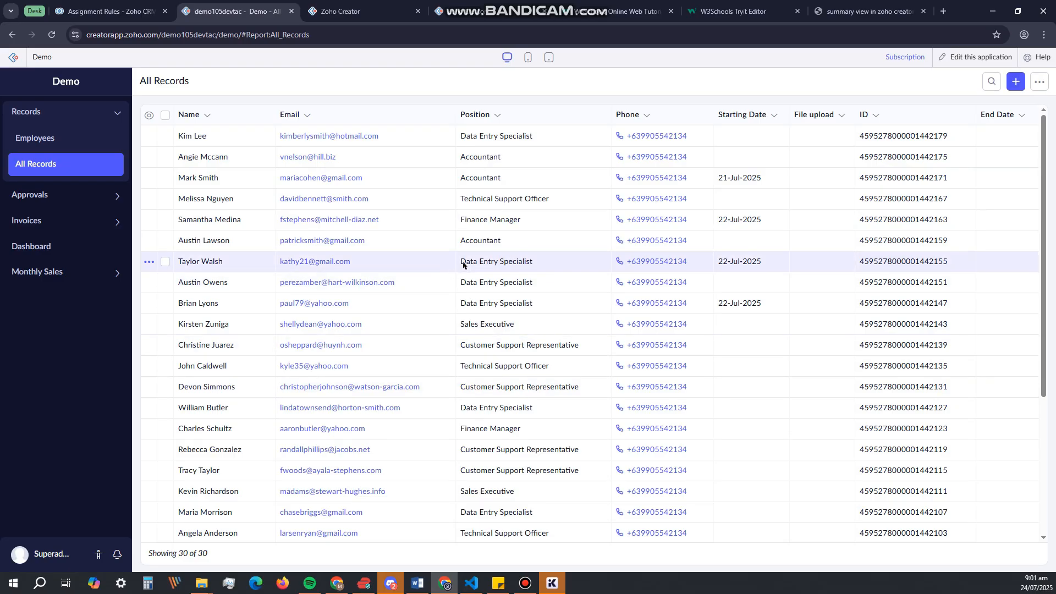
- Group the All Records report by Position in ascending order and sort it by Name in ascending order
left_click(498, 117)
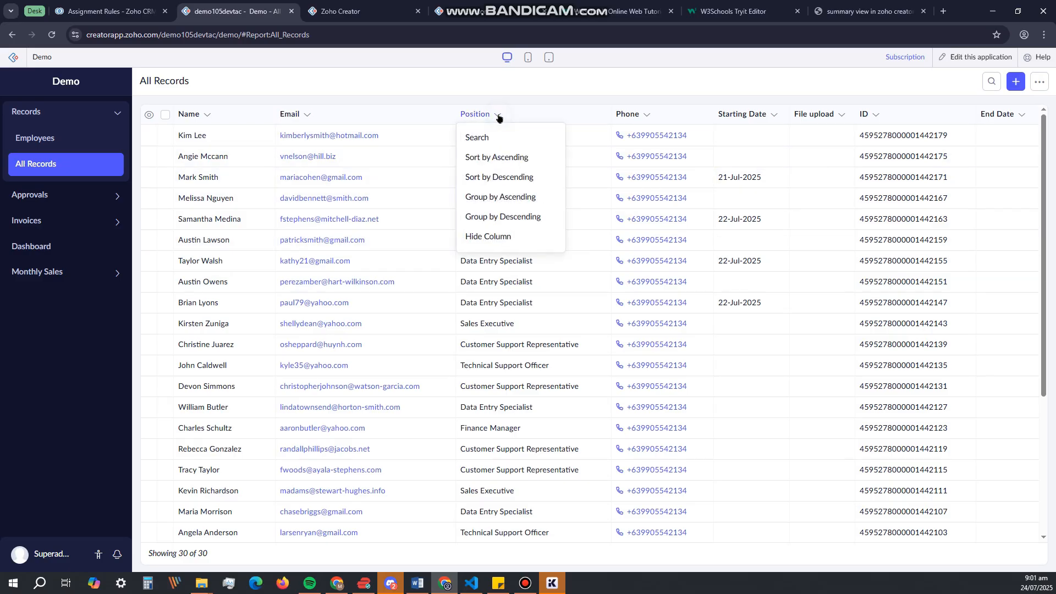
left_click(504, 199)
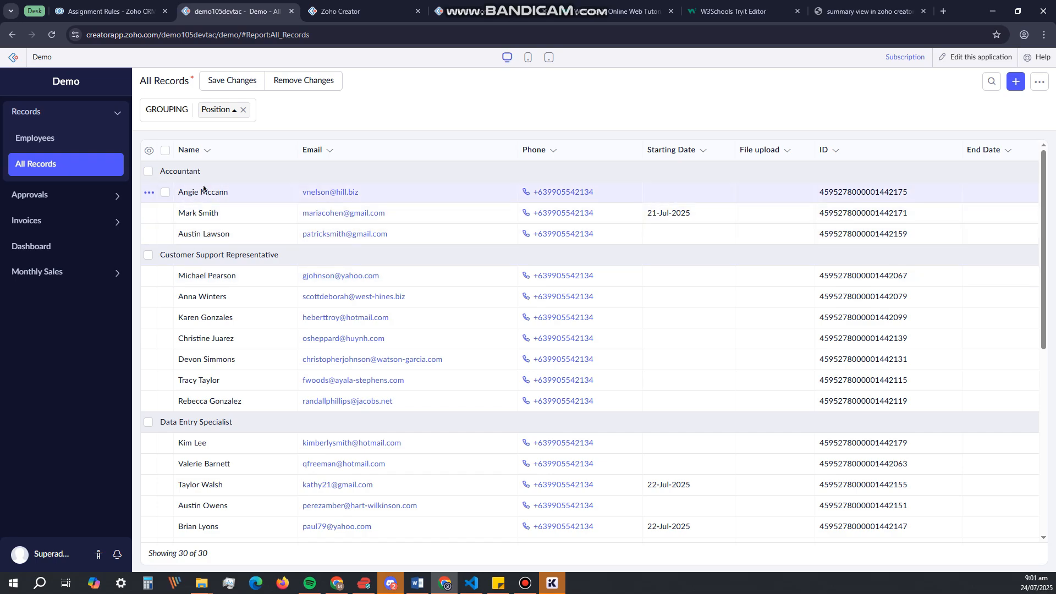
left_click(206, 151)
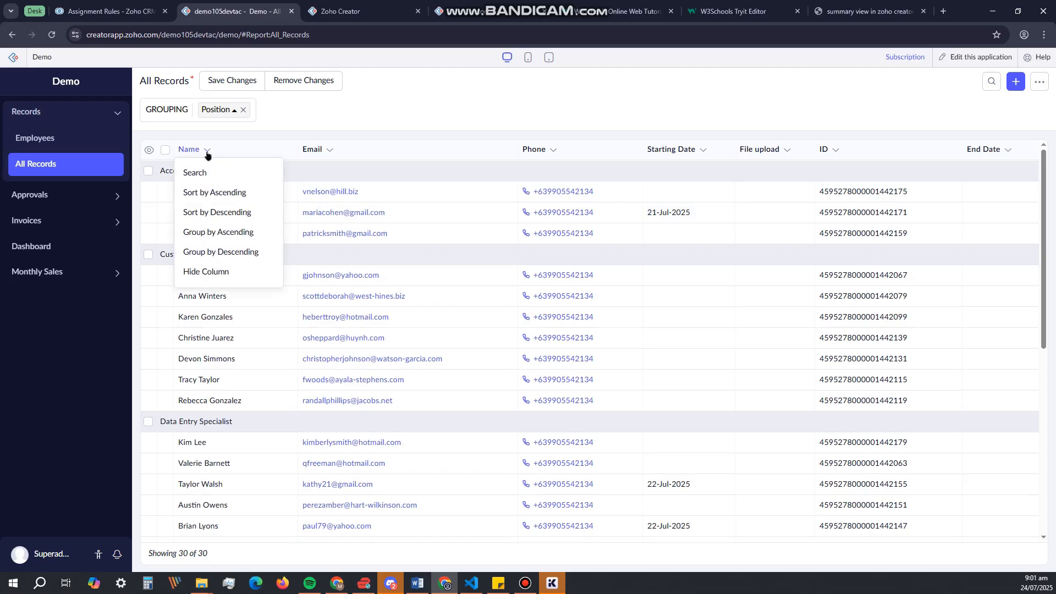
left_click(201, 193)
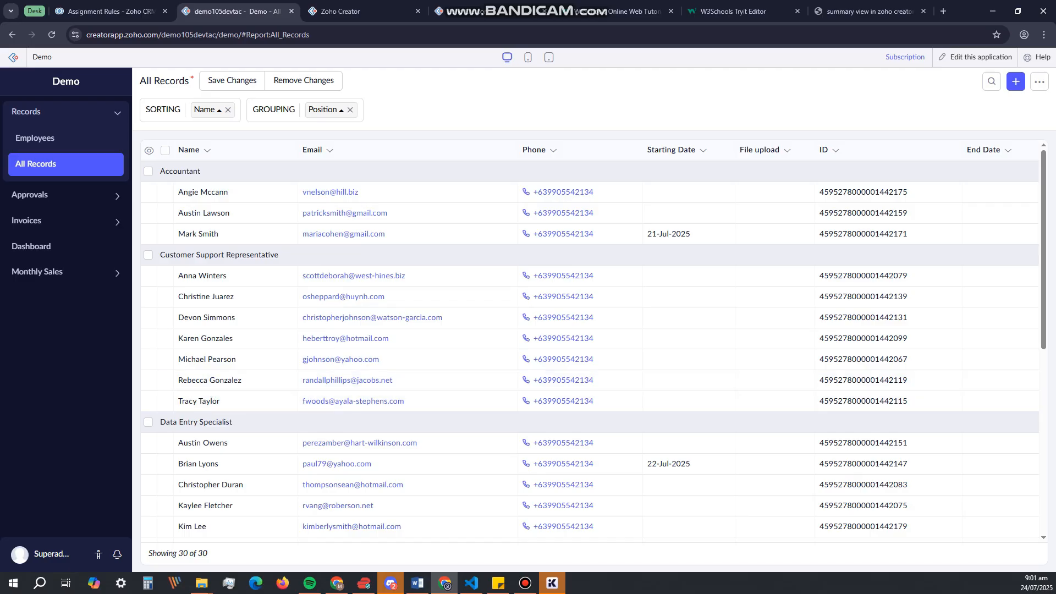
- Save the grouped and sorted view as a new report named "Employees by Position"
left_click(230, 81)
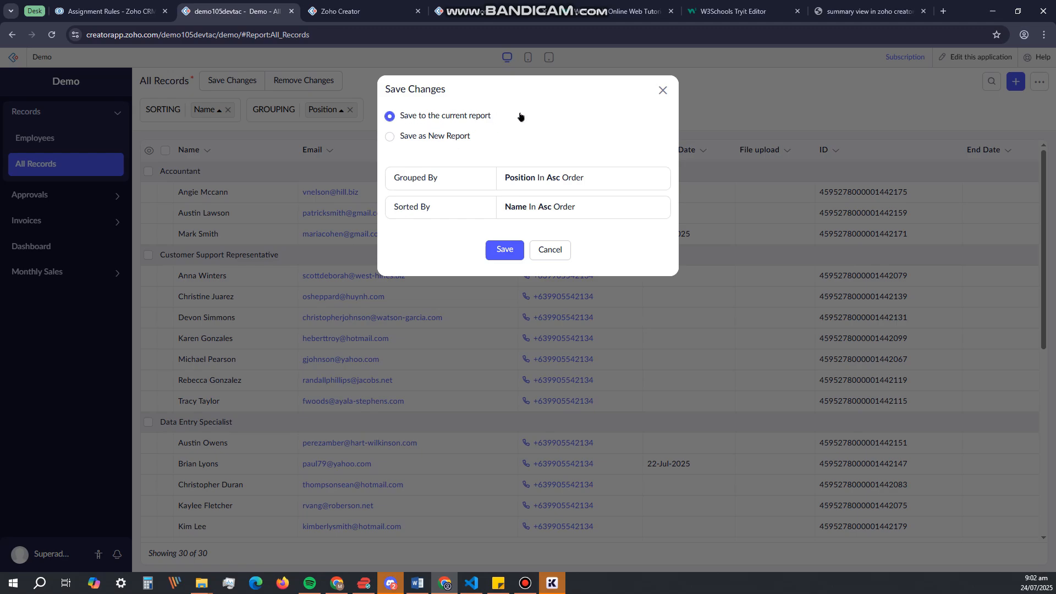
left_click(392, 136)
left_click(576, 247)
double_click(556, 247)
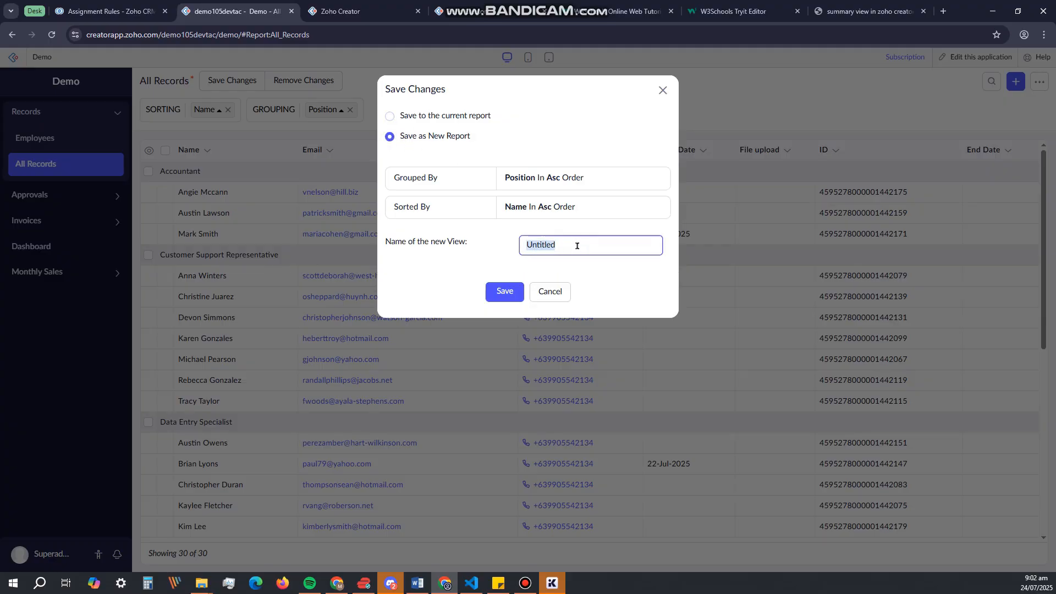
type("eMPLOYEE")
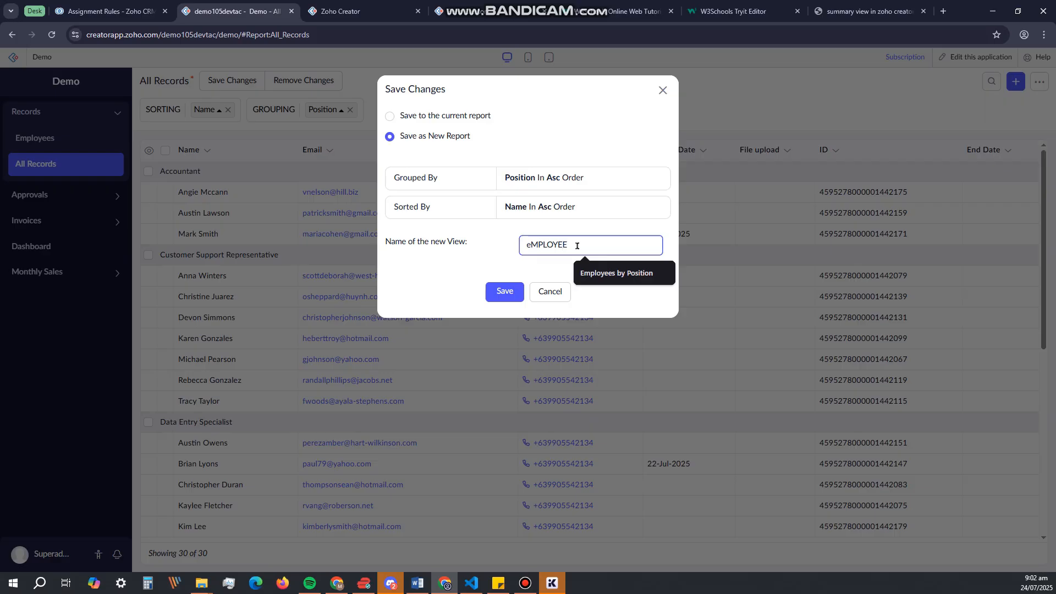
key("ctrl+a")
key("BackSpace")
type("Emo")
key("BackSpace")
type("p")
left_click(601, 271)
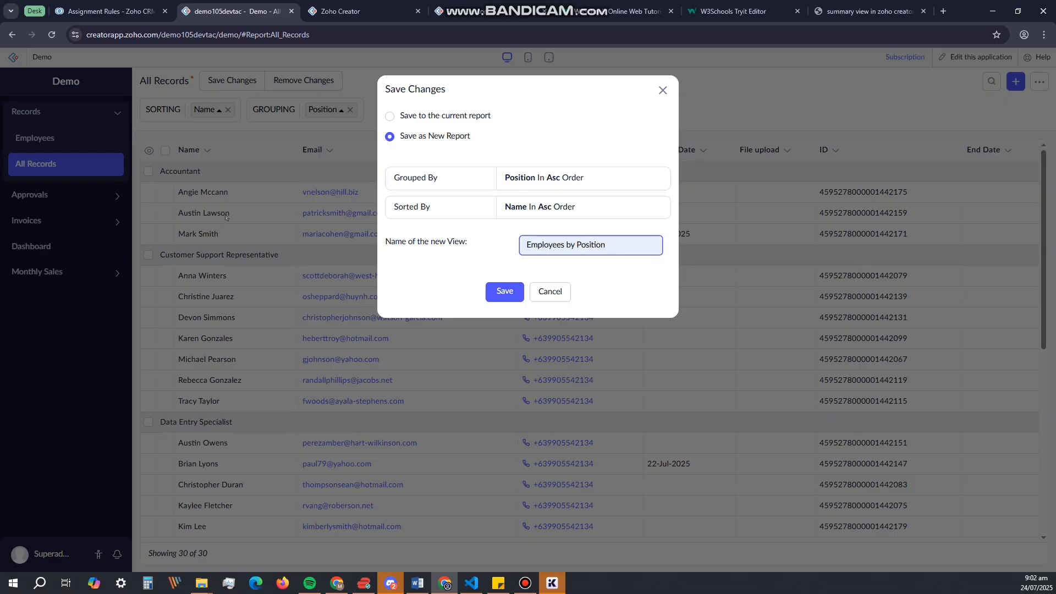
left_click(504, 293)
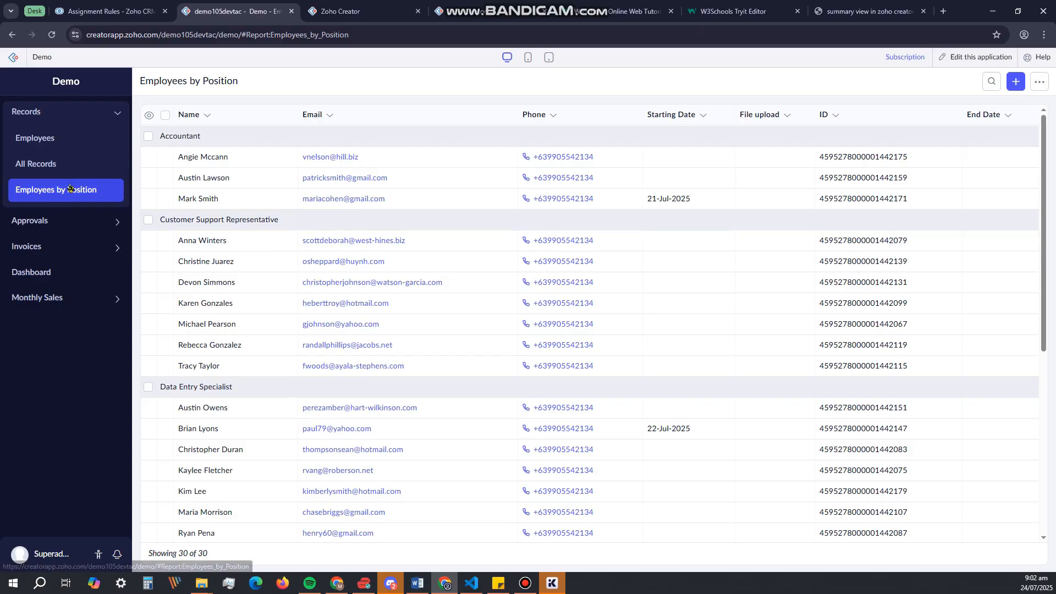
- Remove the unsaved sorting and grouping from All Records, and compare that report with Employees by Position
left_click(67, 165)
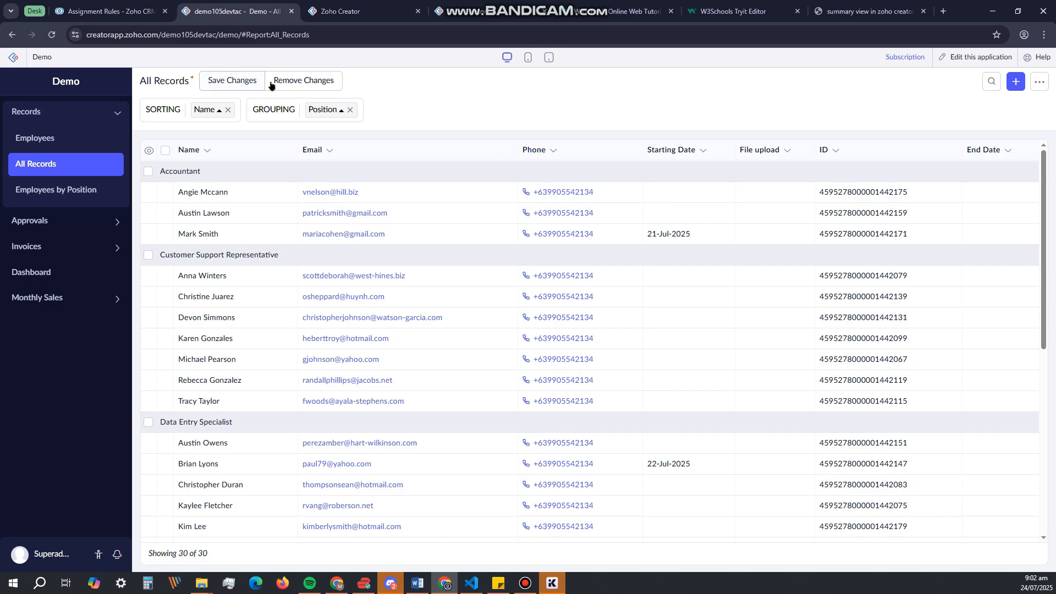
left_click(319, 79)
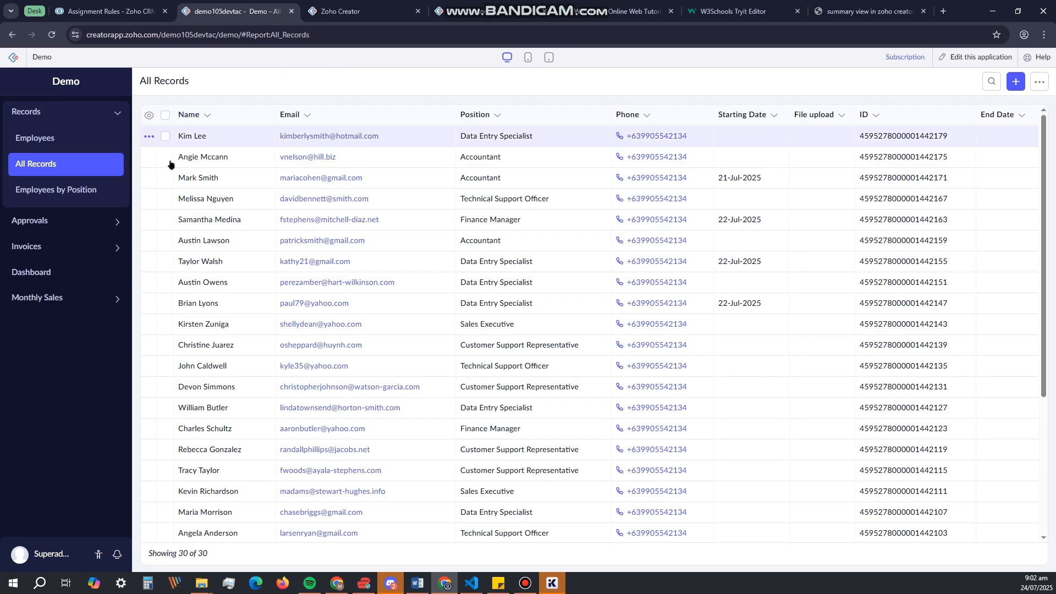
left_click(45, 190)
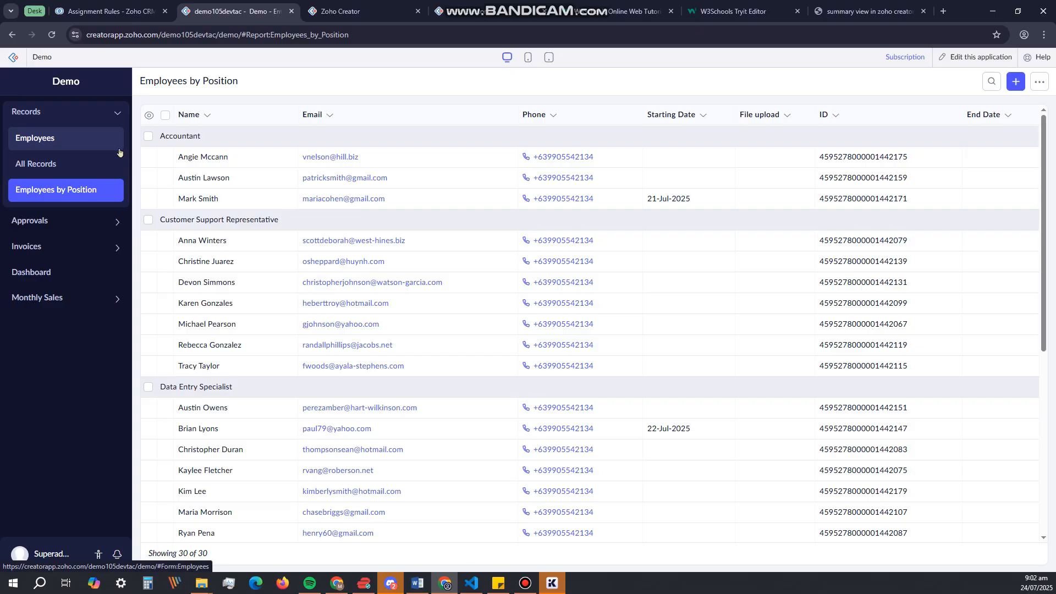
left_click(64, 166)
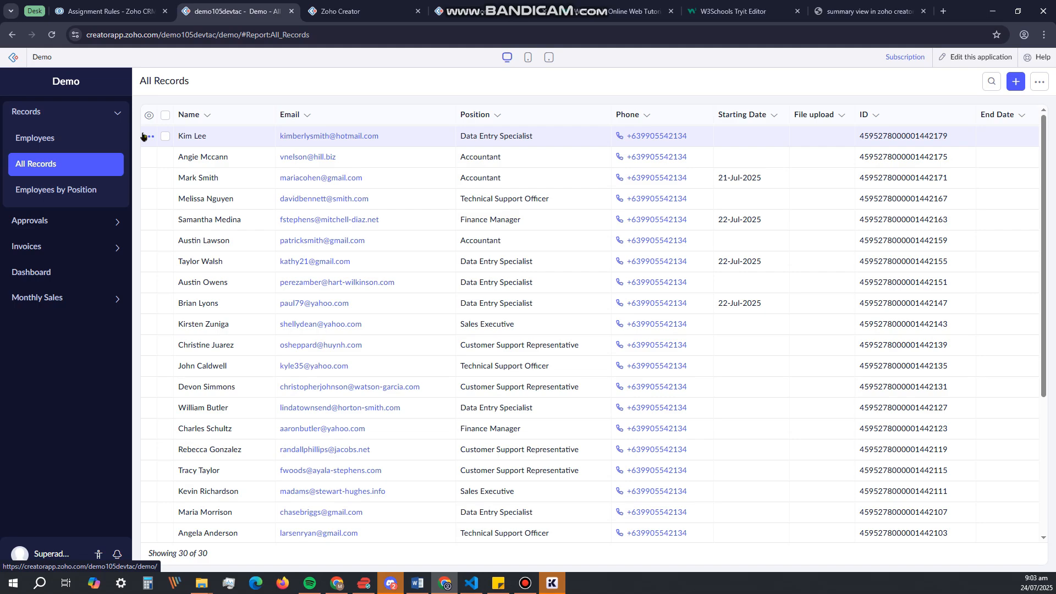
- Create a new pivot table report based on the Monthly Sales form and name it "Sales by Employee"
left_click(956, 61)
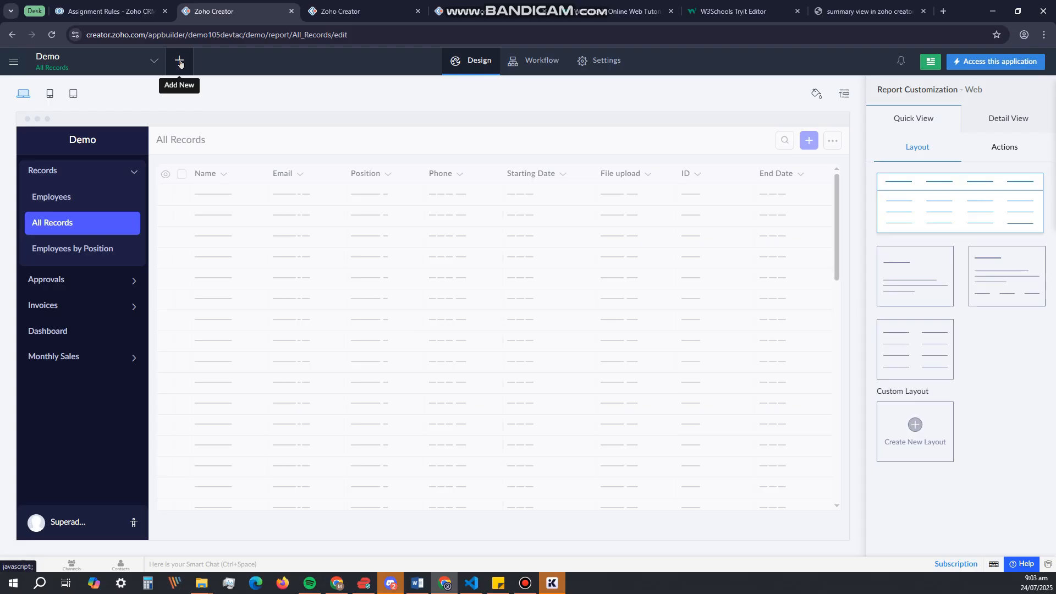
left_click(180, 63)
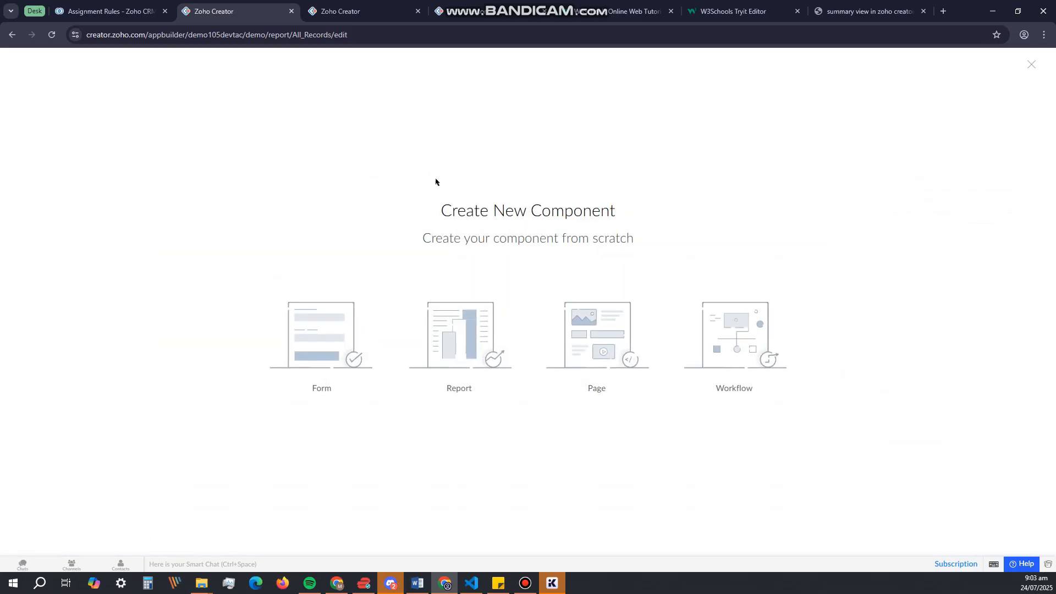
left_click(459, 337)
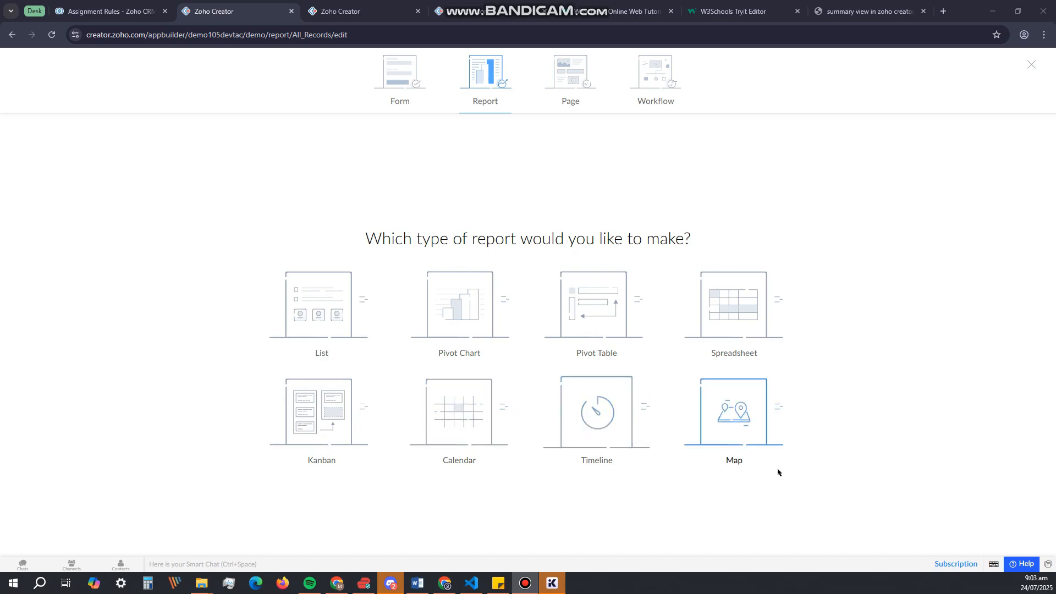
left_click(590, 320)
left_click(556, 287)
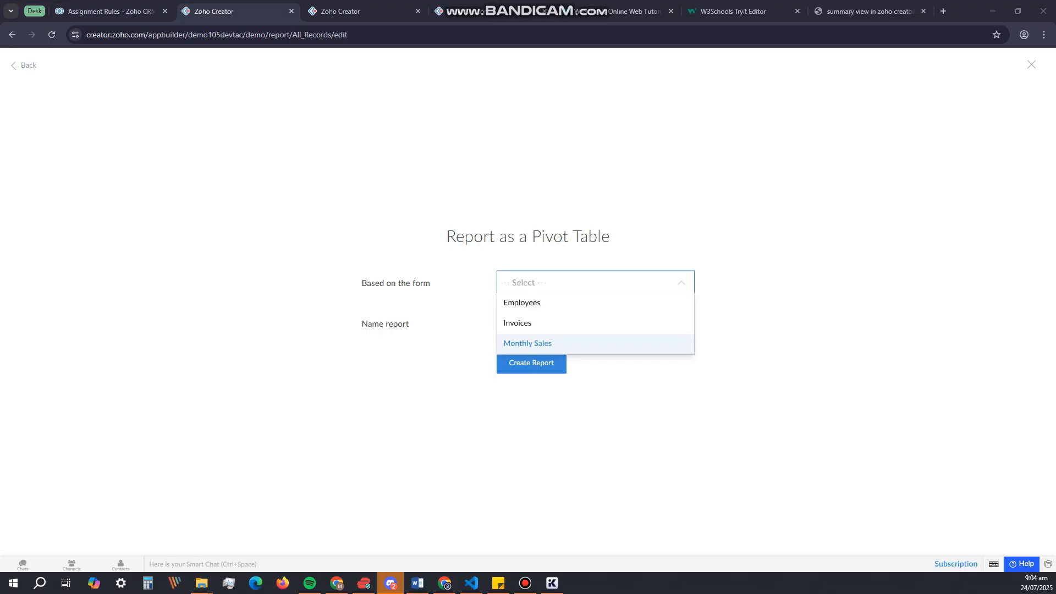
left_click(548, 344)
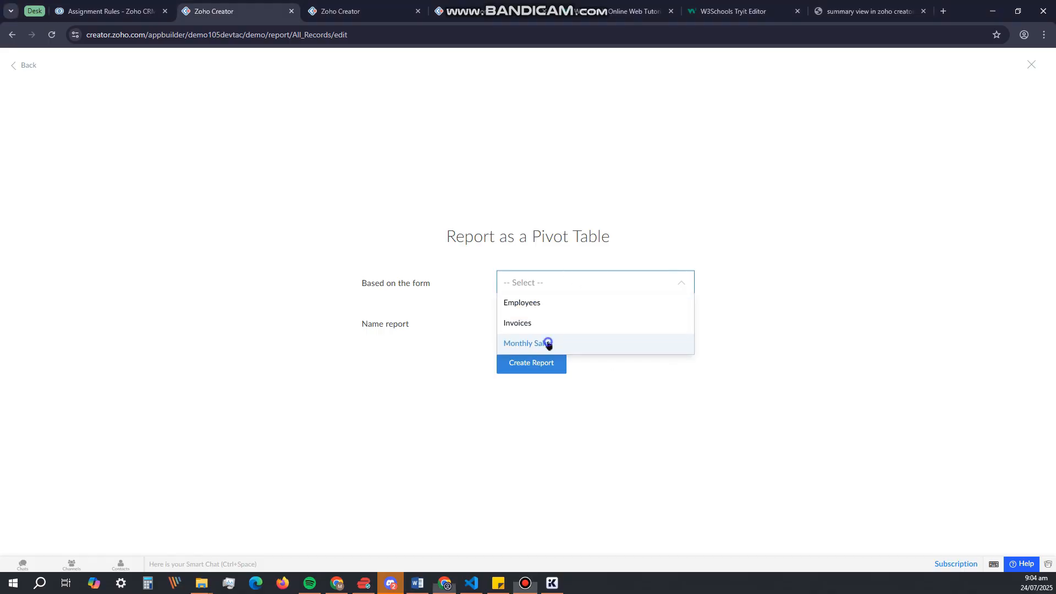
left_click(553, 327)
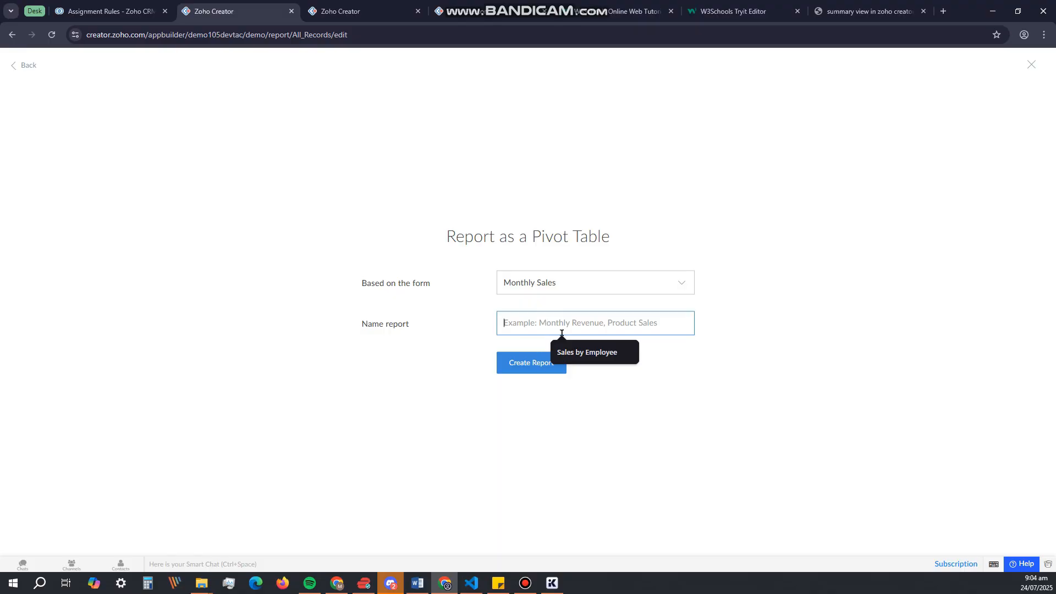
left_click(575, 352)
left_click(546, 368)
left_click(585, 321)
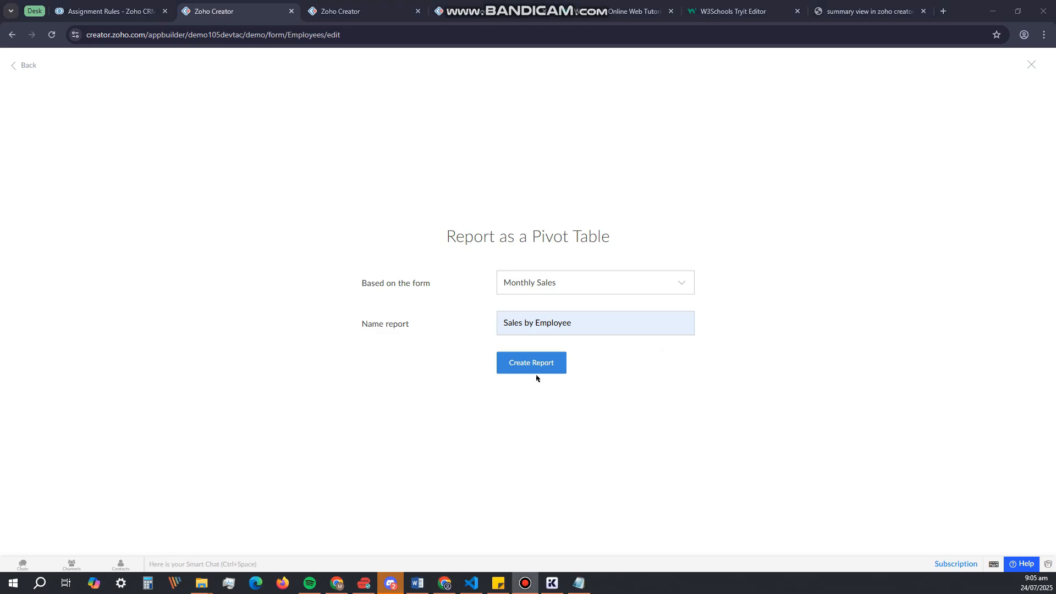
left_click(538, 366)
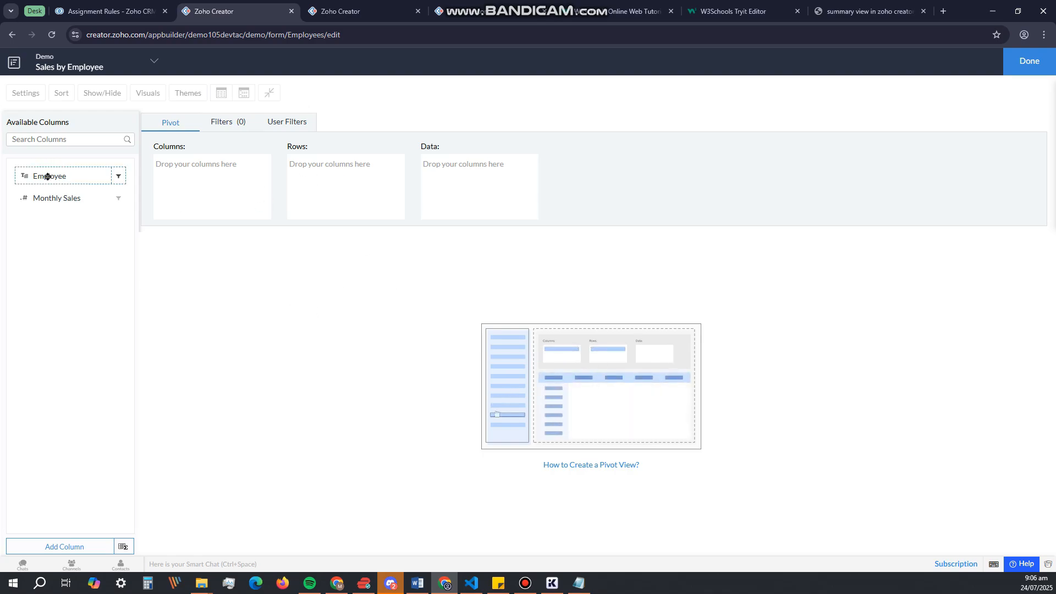
- Place the Employee column in the pivot table's rows and generate the table
left_click_drag(40, 177, 303, 165)
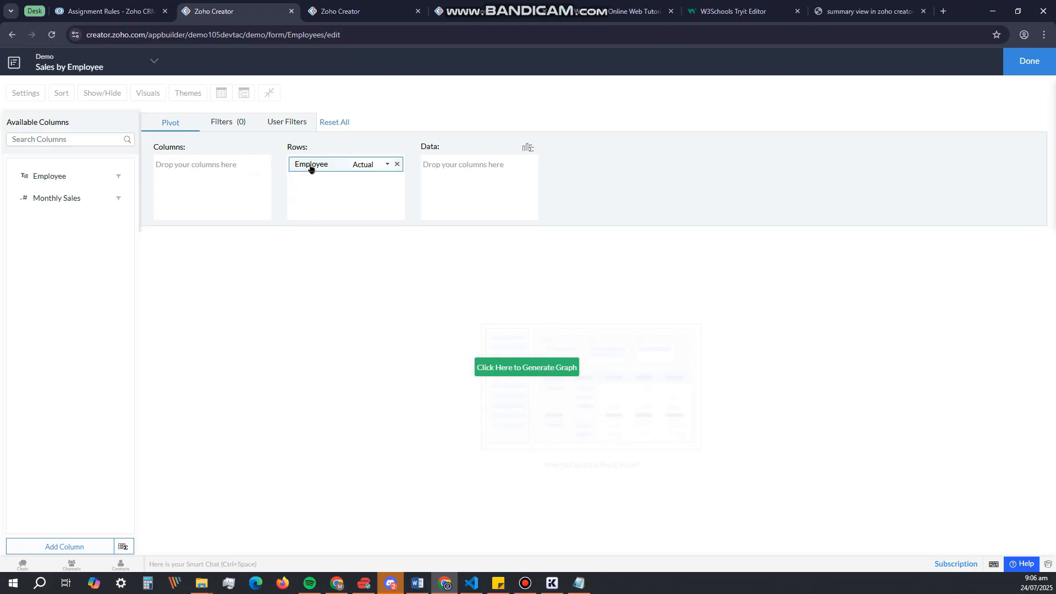
left_click_drag(314, 164, 56, 173)
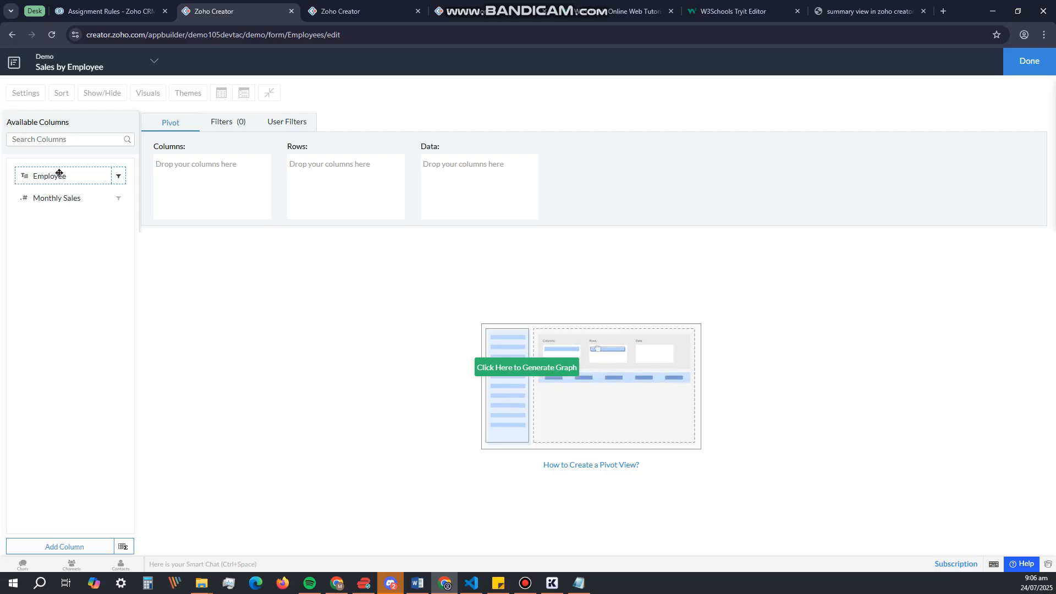
left_click_drag(44, 174, 135, 174)
left_click_drag(322, 164, 319, 164)
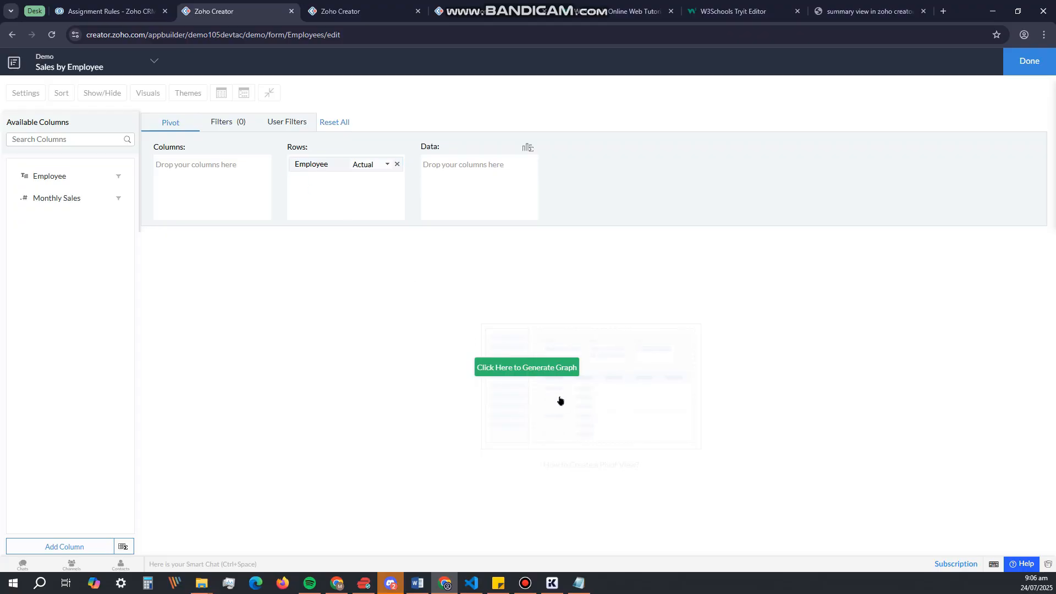
left_click(523, 368)
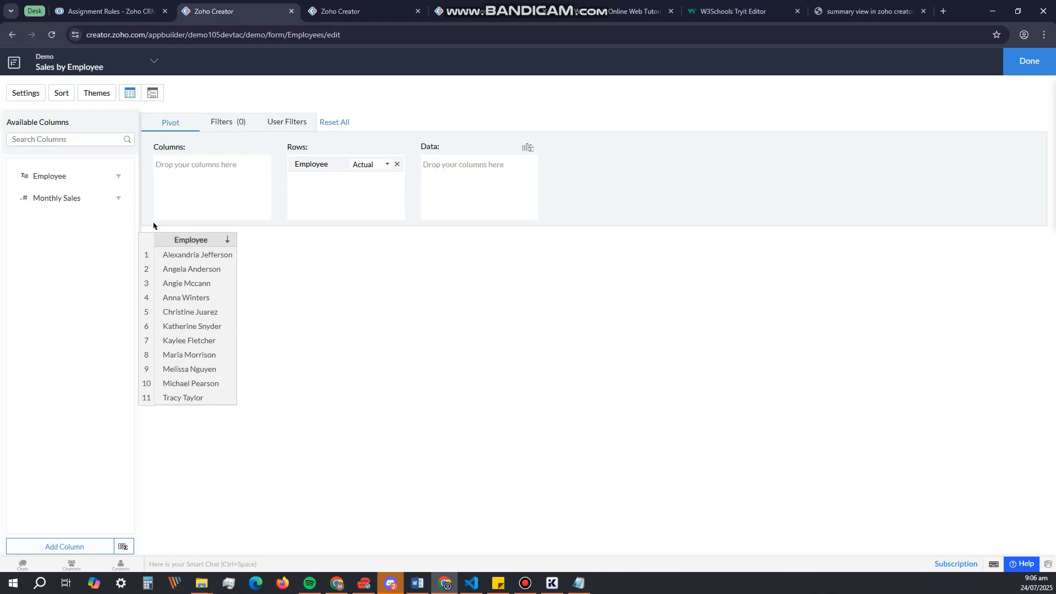
- Try Monthly Sales as the pivot's columns, then move it to the data area as a sum and regenerate the table
left_click_drag(70, 196, 197, 168)
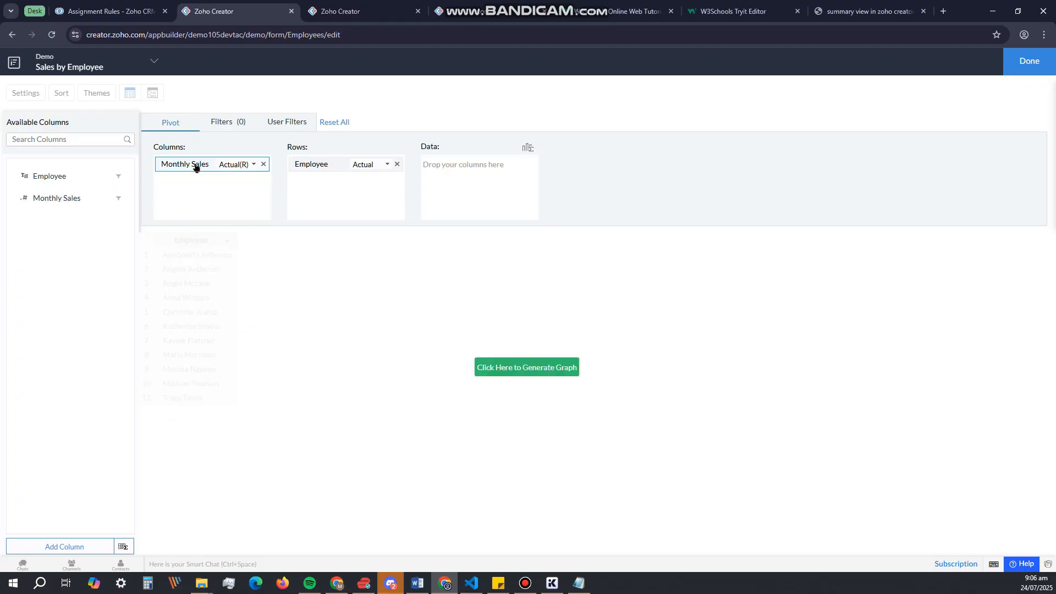
left_click(513, 369)
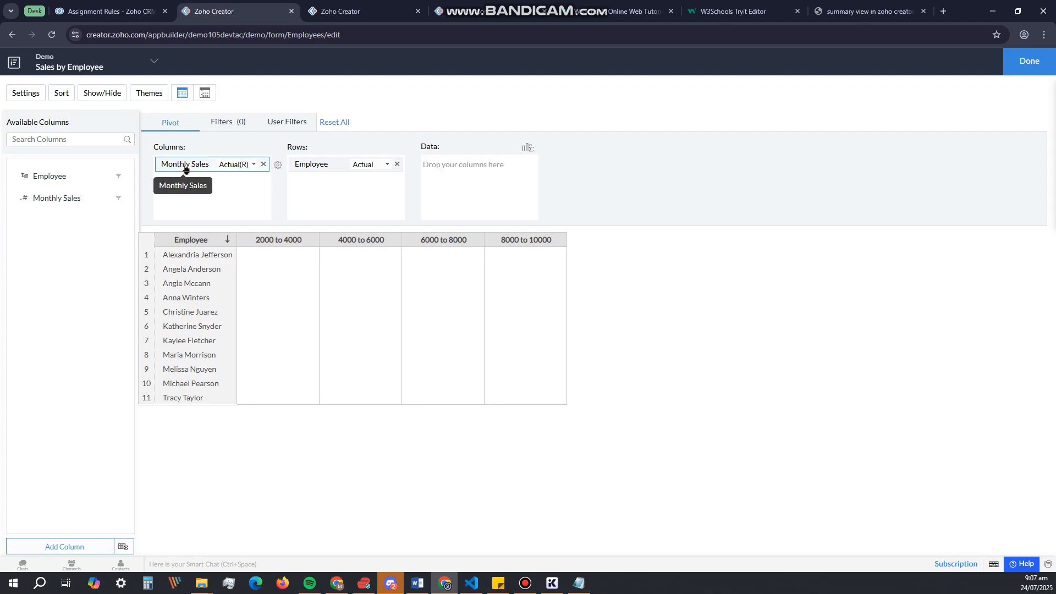
left_click_drag(186, 169, 453, 168)
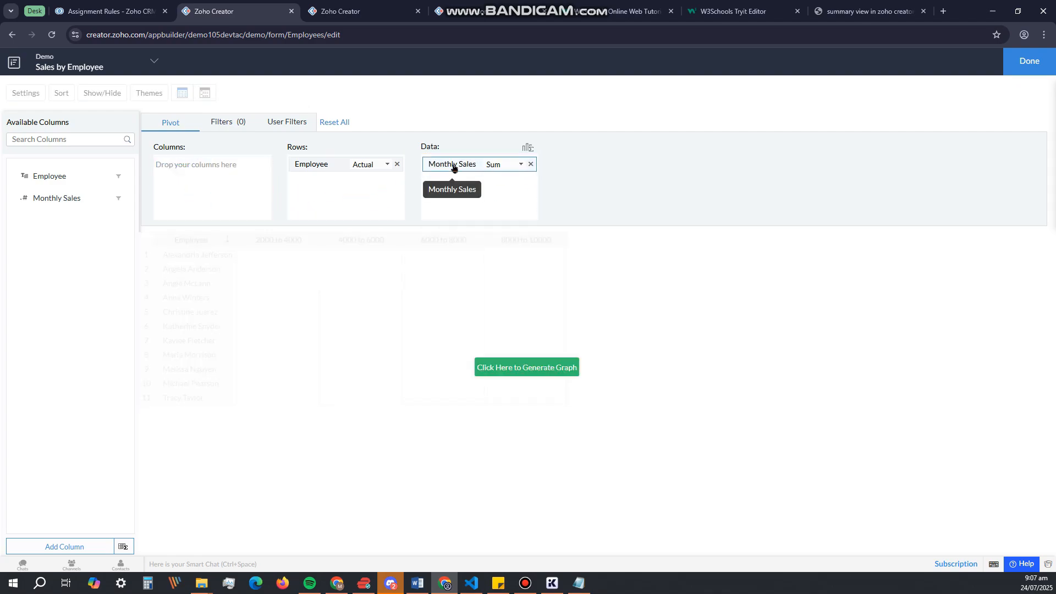
left_click(529, 366)
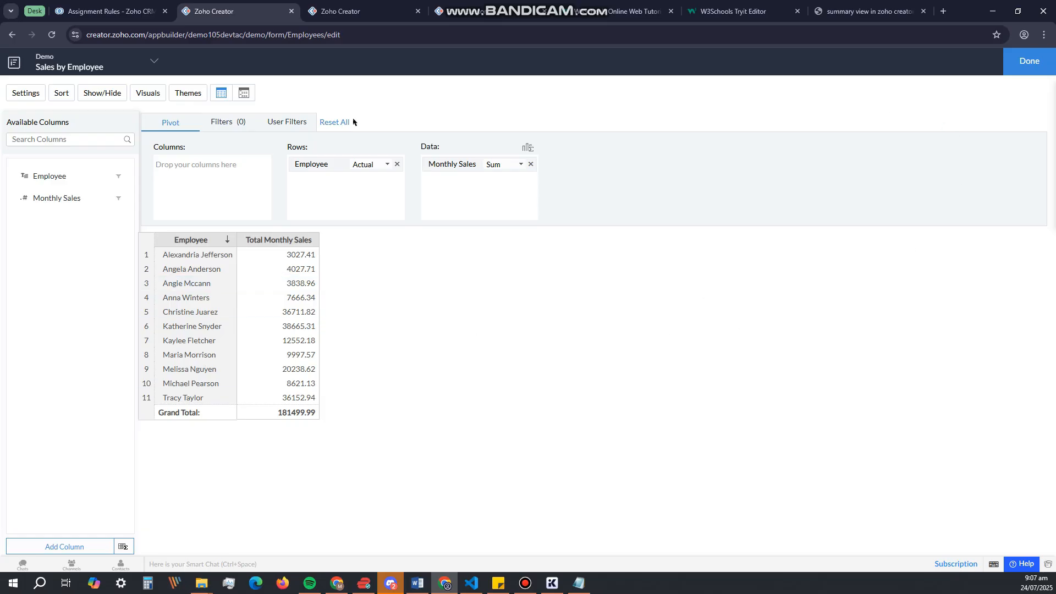
- Finish the pivot table design and view the Sales by Employee report in the live application
left_click(1021, 66)
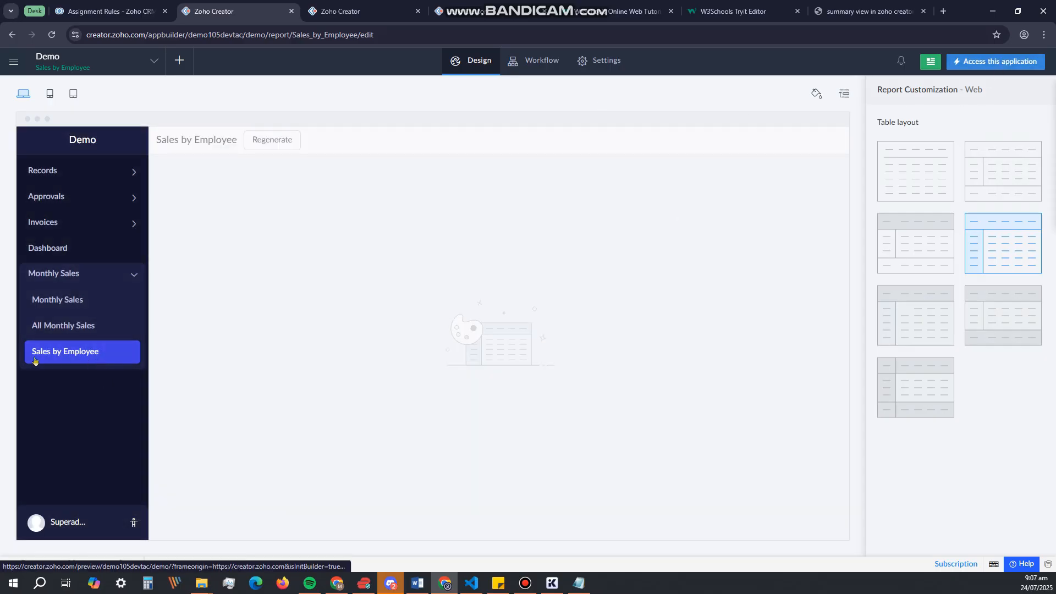
left_click(990, 63)
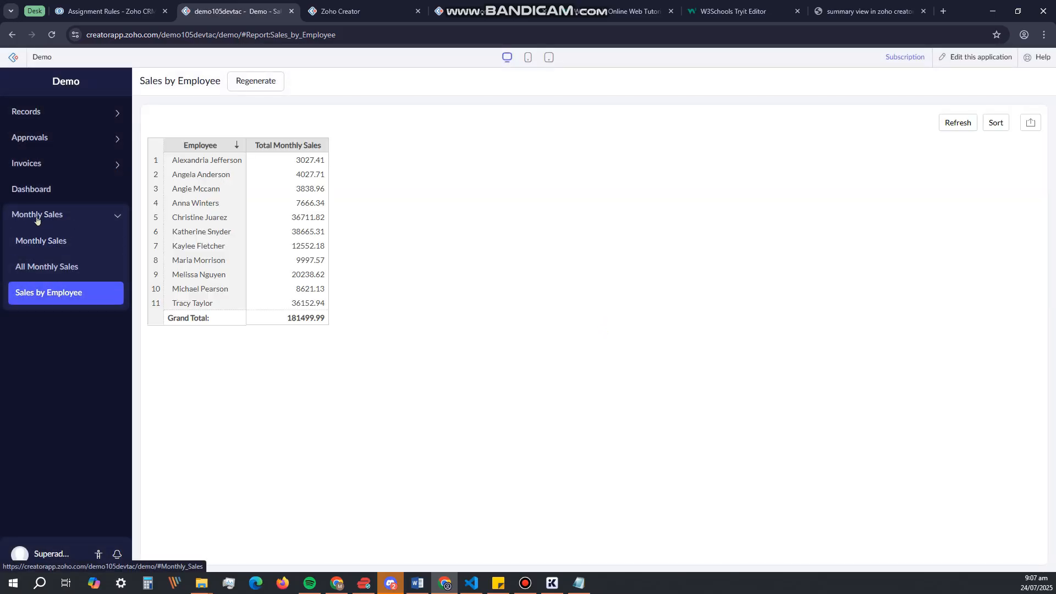
left_click(42, 296)
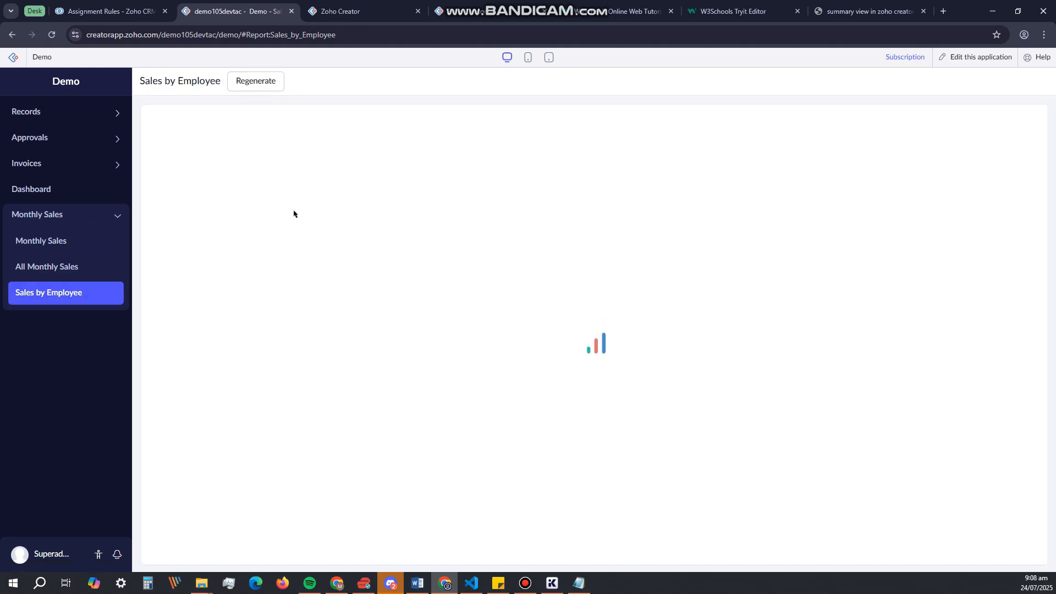
left_click(77, 294)
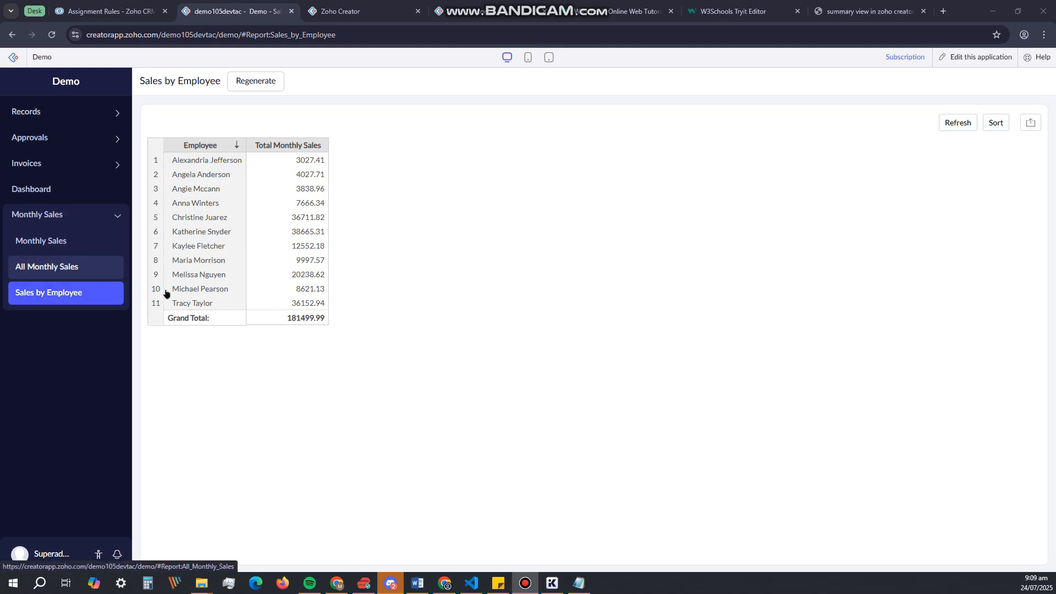
- Return to the Creator home and open the Publish settings for applications under Operations
left_click(13, 59)
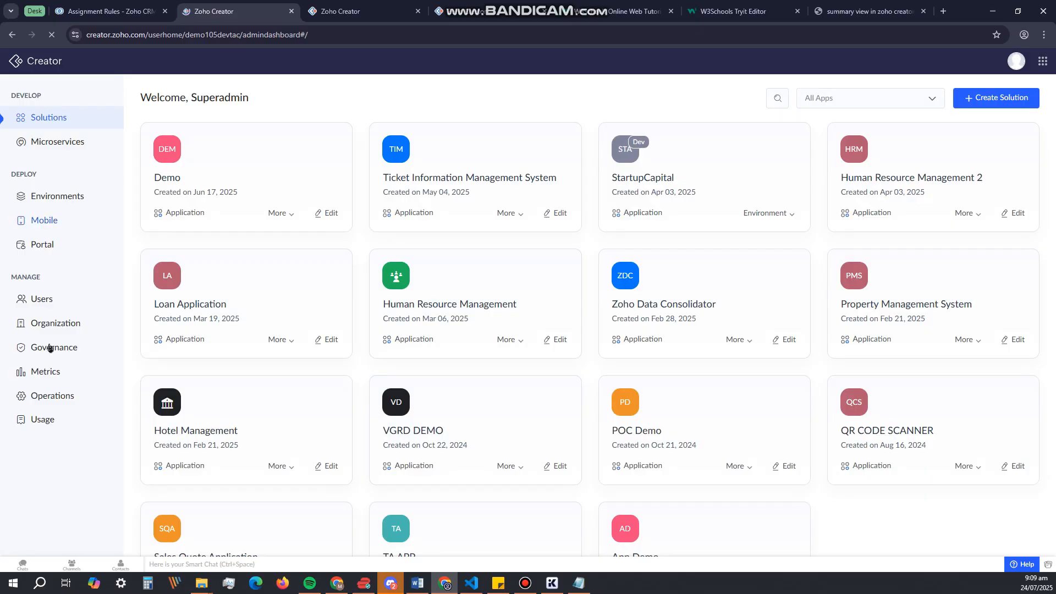
double_click(13, 278)
left_click(49, 398)
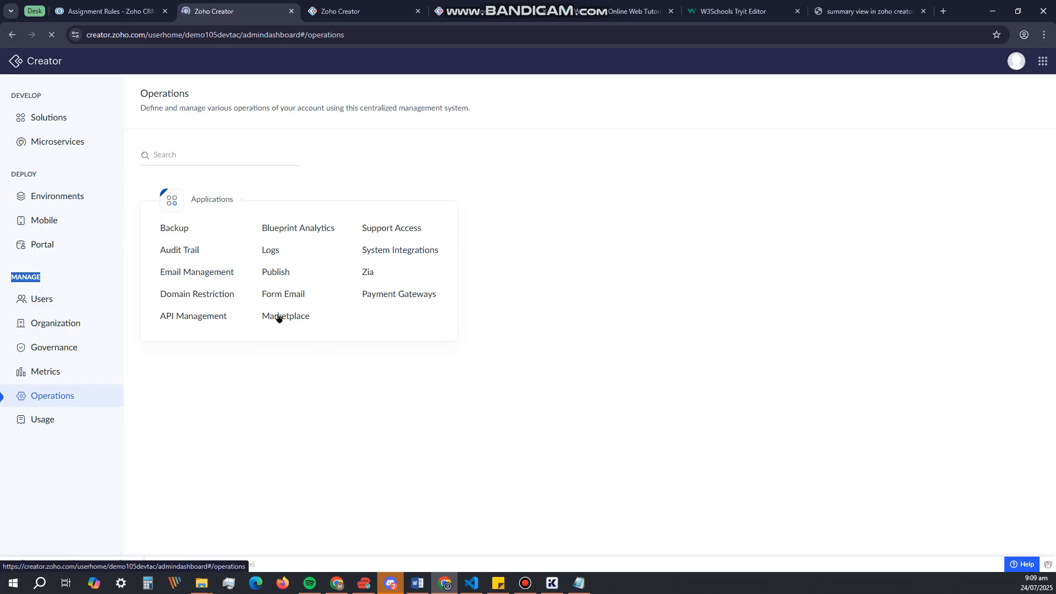
left_click(276, 274)
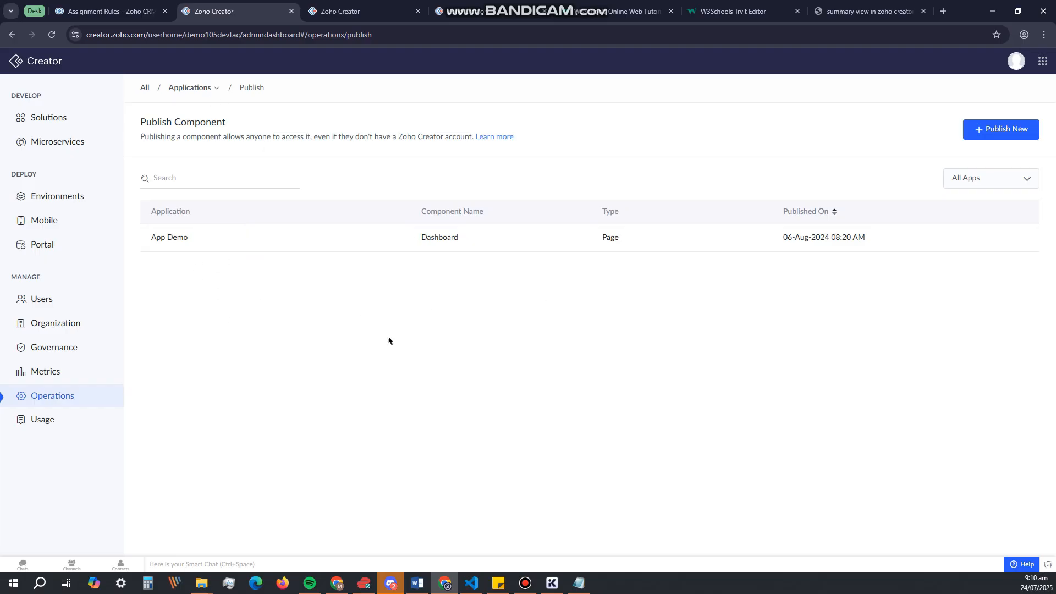
- Publish the Sales by Employee report from the Demo application as a new published component
left_click(1001, 129)
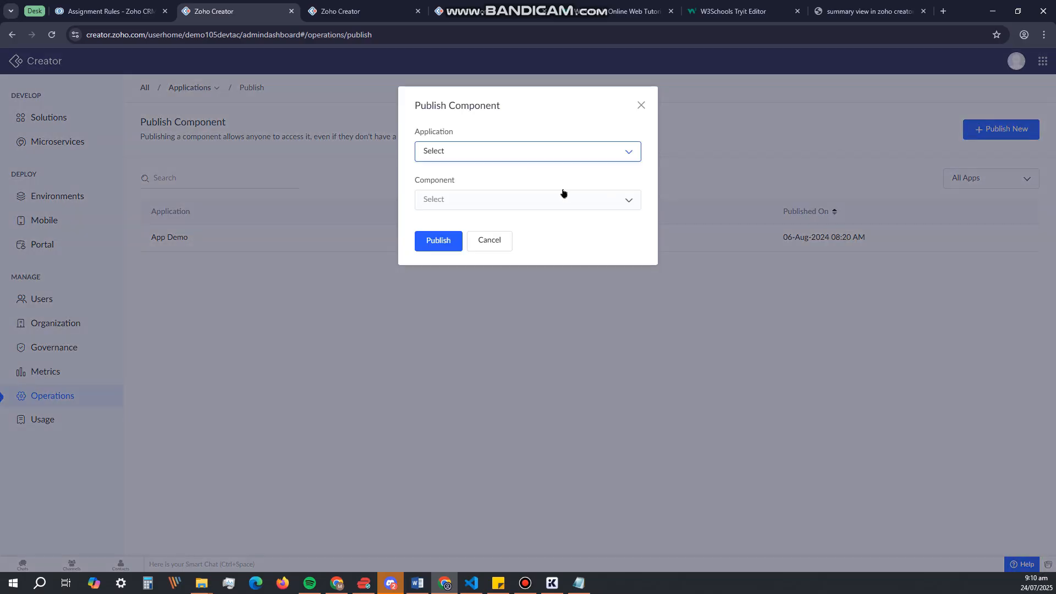
left_click(448, 152)
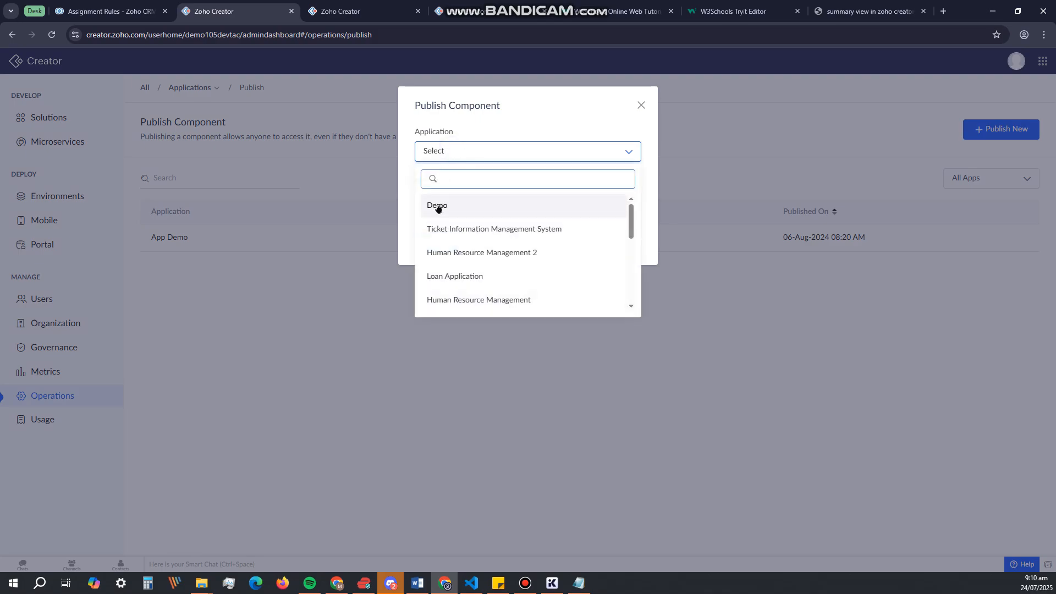
left_click(437, 205)
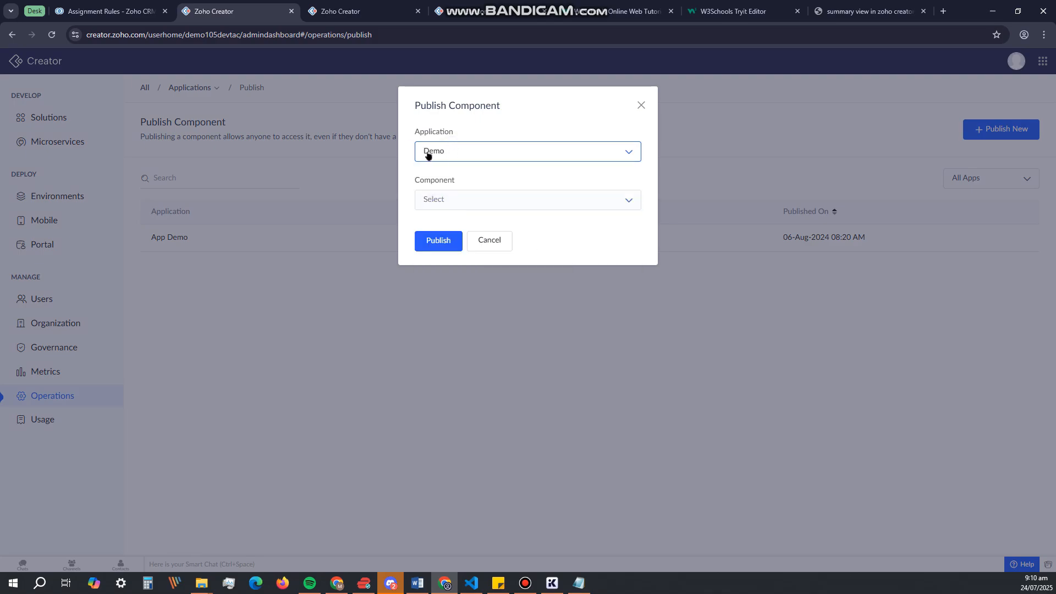
left_click(467, 202)
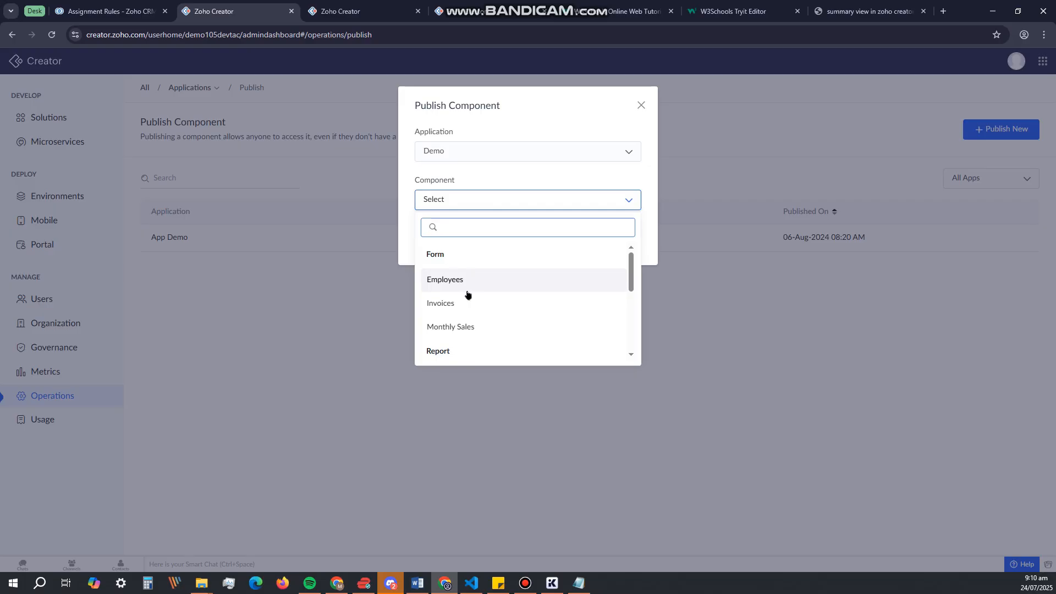
scroll(495, 295, "down", 1)
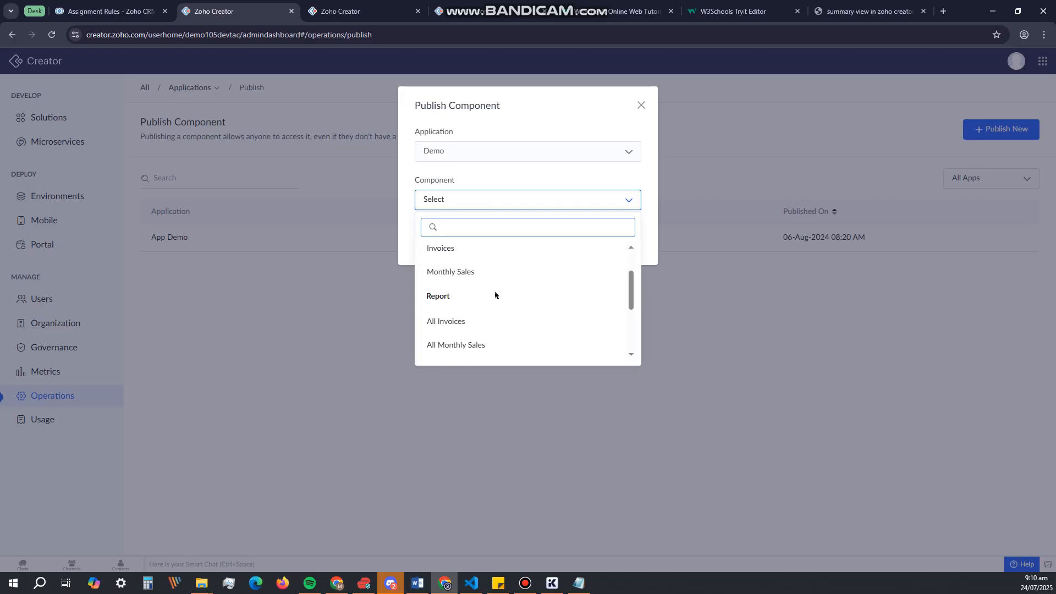
scroll(512, 293, "down", 1)
scroll(528, 278, "down", 1)
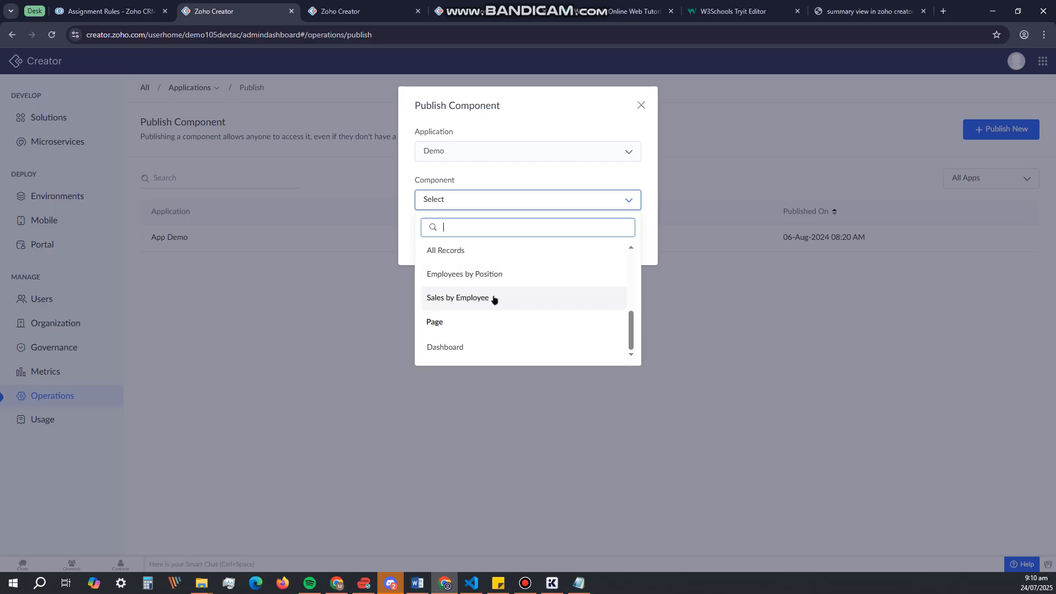
left_click(476, 299)
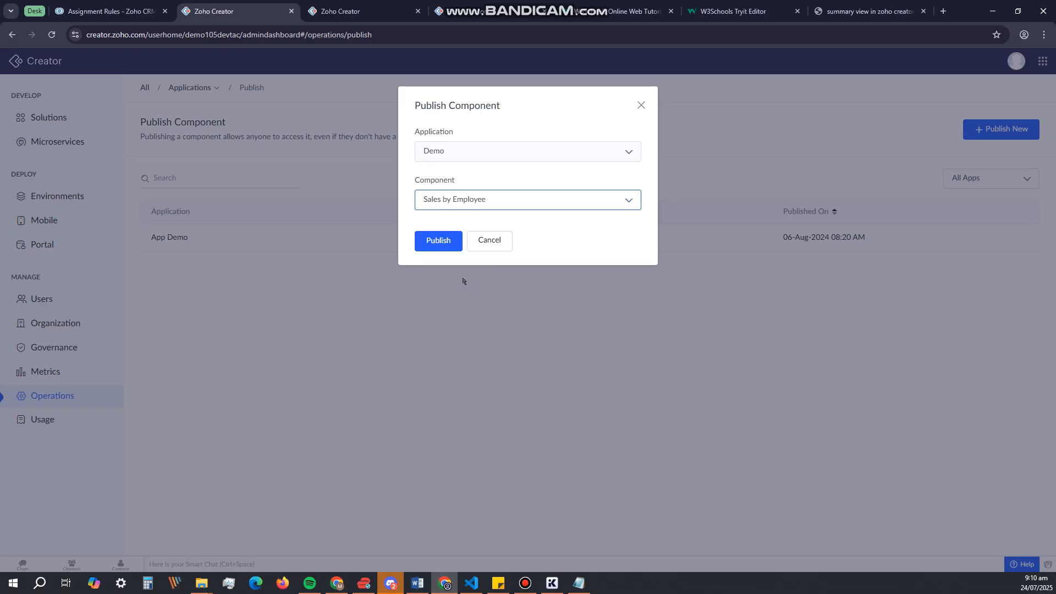
left_click(444, 247)
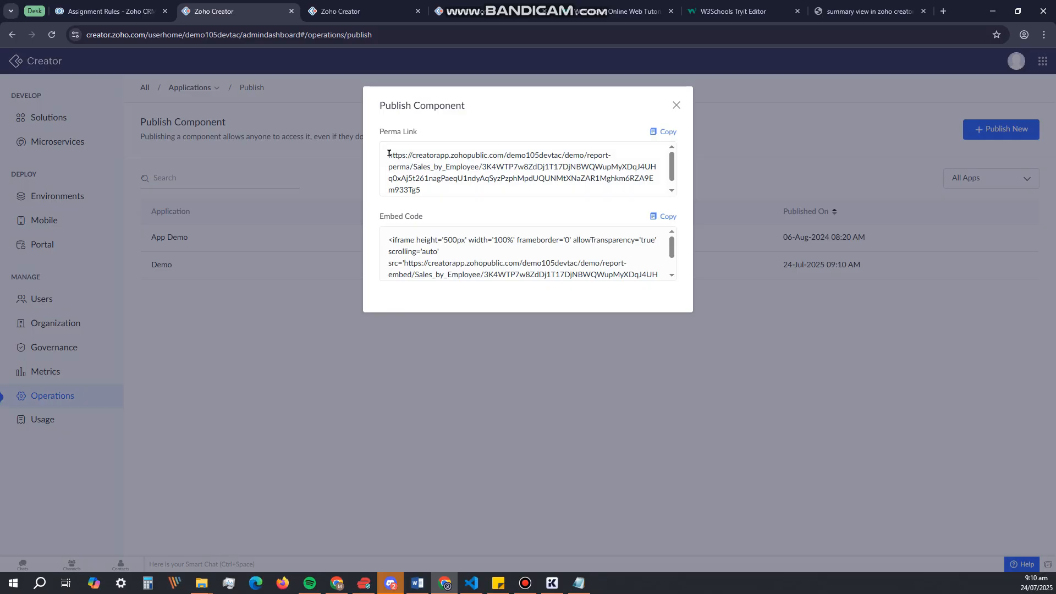
- Examine the perma link and the embed code of the published Sales by Employee report
scroll(429, 190, "down", 1)
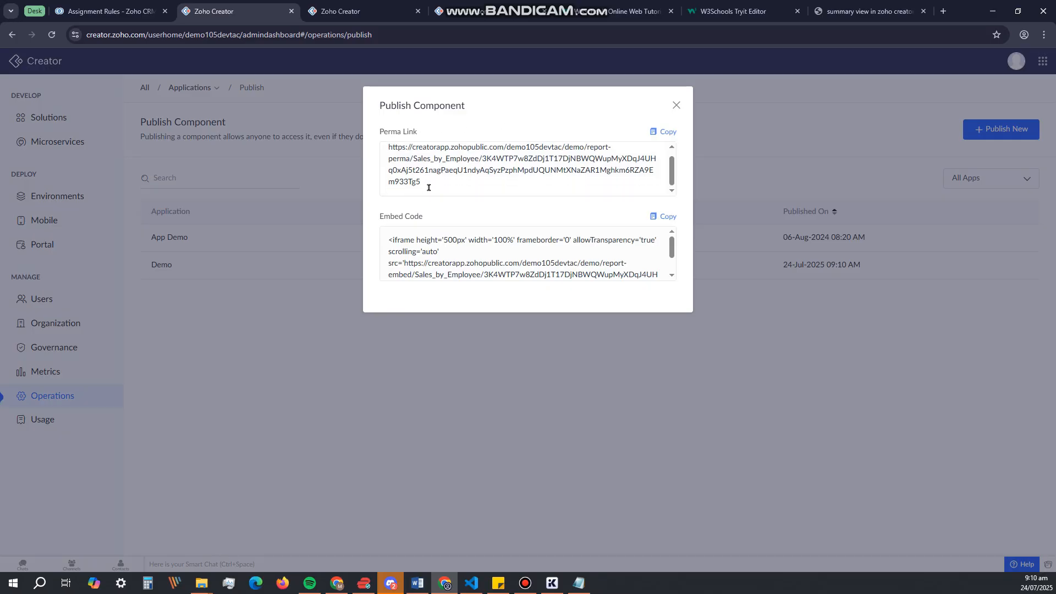
scroll(408, 160, "up", 1)
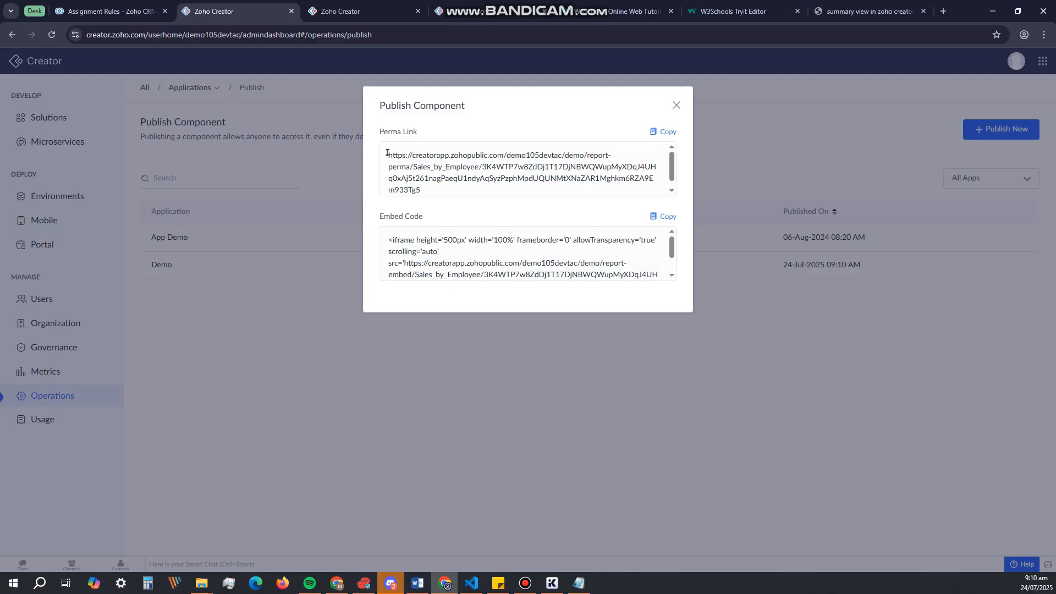
left_click_drag(389, 156, 429, 182)
left_click(429, 182)
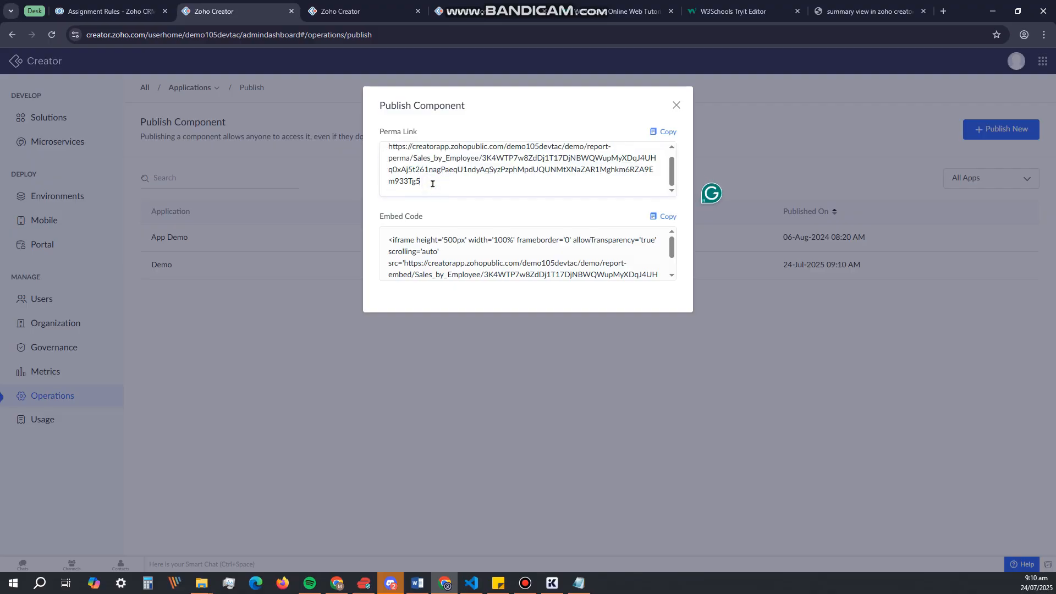
scroll(432, 184, "down", 1)
scroll(431, 183, "up", 1)
scroll(431, 184, "down", 1)
scroll(388, 240, "down", 1)
scroll(389, 240, "up", 1)
scroll(391, 240, "down", 1)
scroll(393, 241, "up", 1)
scroll(446, 242, "down", 1)
left_click_drag(467, 267, 385, 241)
left_click(525, 254)
scroll(525, 254, "up", 2)
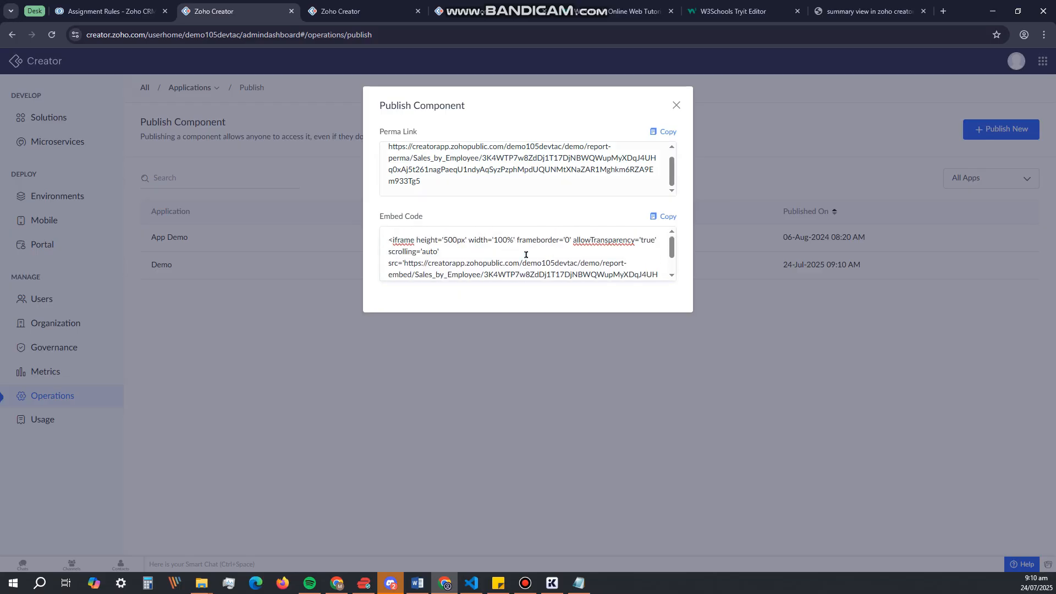
- Copy the embed code of the published Sales by Employee report and close the publish details
left_click(664, 216)
key("ctrl+c")
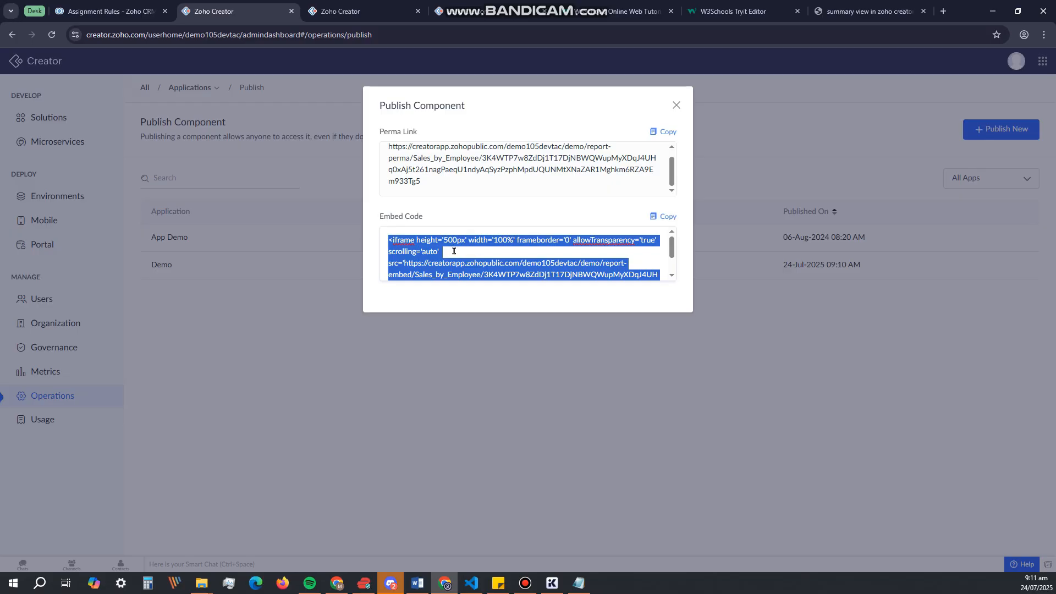
left_click(676, 105)
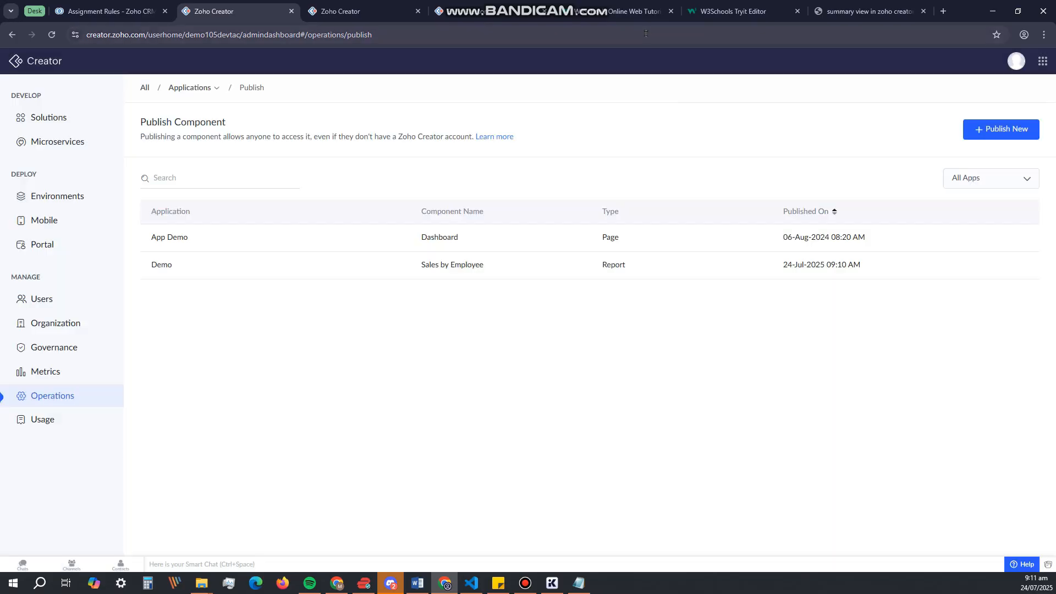
left_click(526, 583)
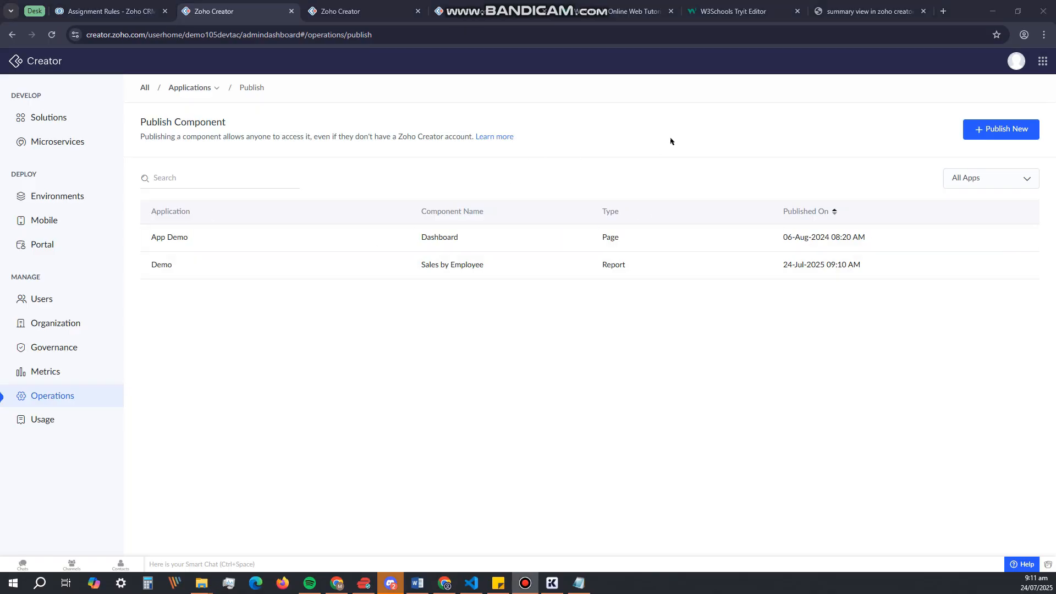
- Switch to W3Schools, open its HTML example in the Tryit Editor, and close the extra W3Schools page
left_click(616, 11)
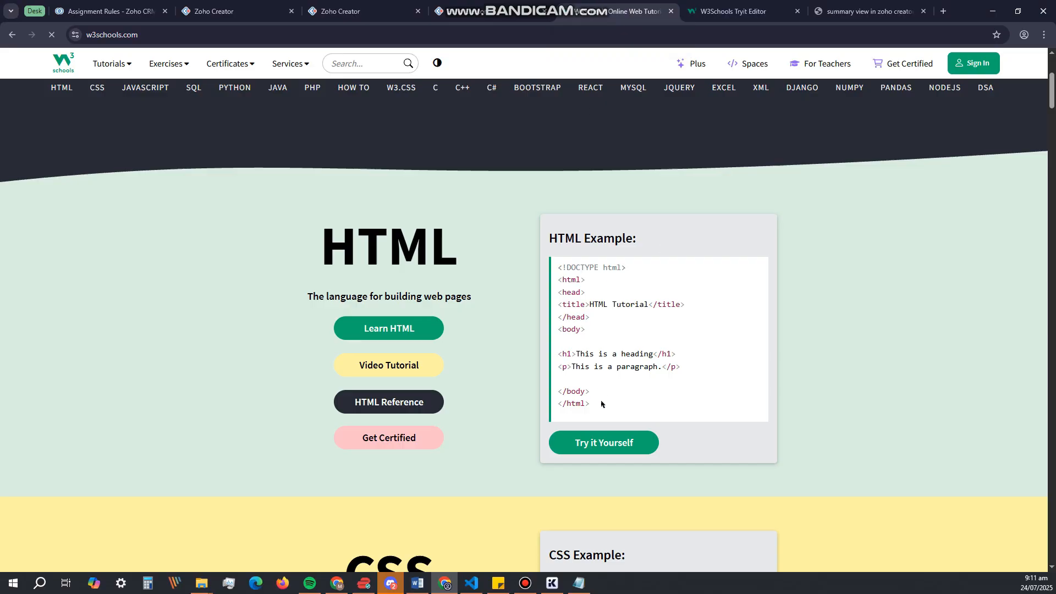
left_click(601, 443)
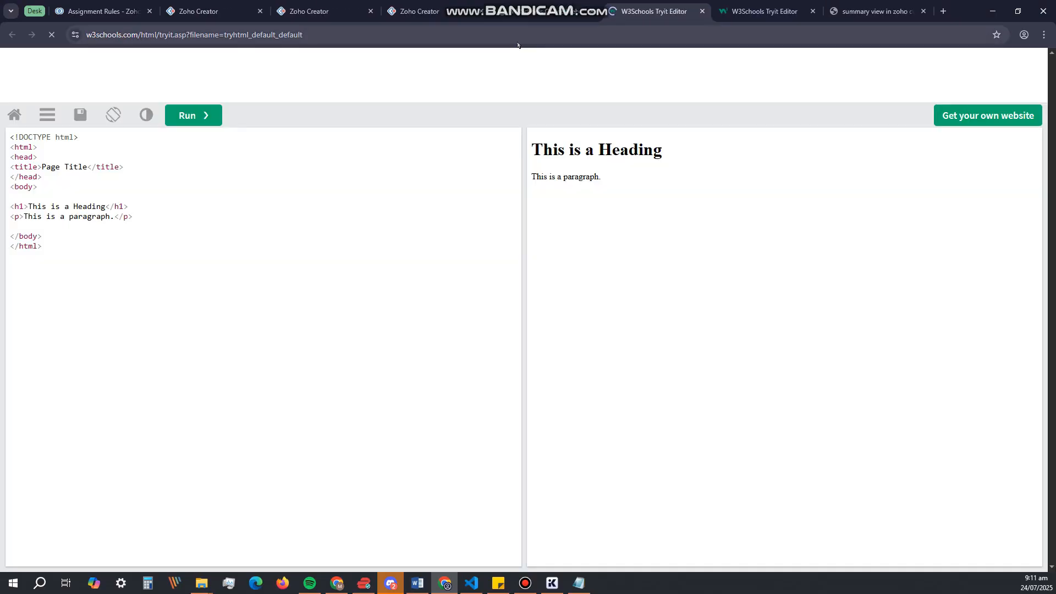
left_click(592, 11)
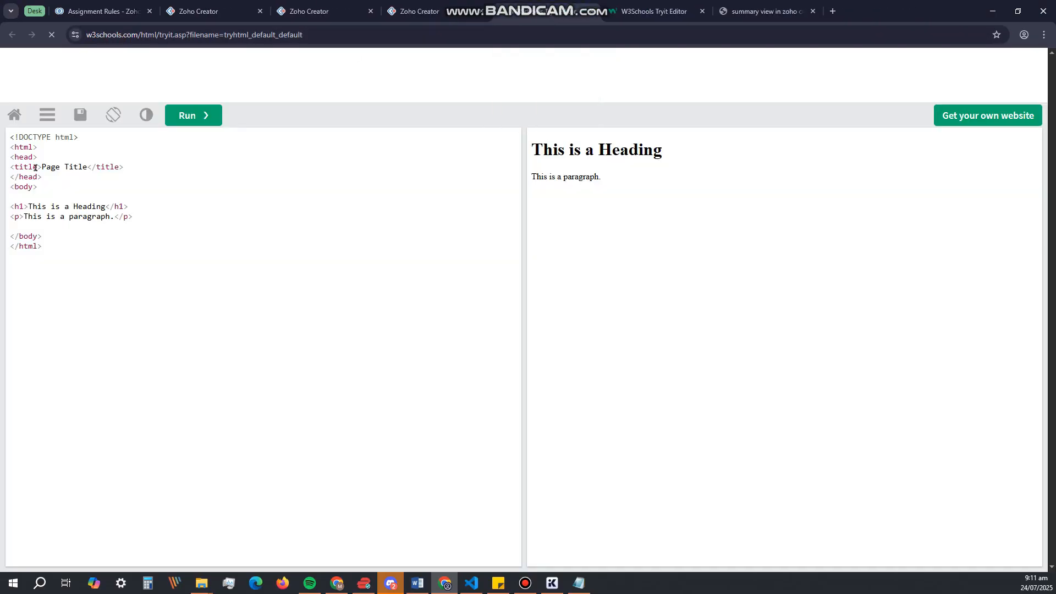
- Insert the copied report embed code on a new line below the paragraph, inside the HTML body
left_click(45, 149)
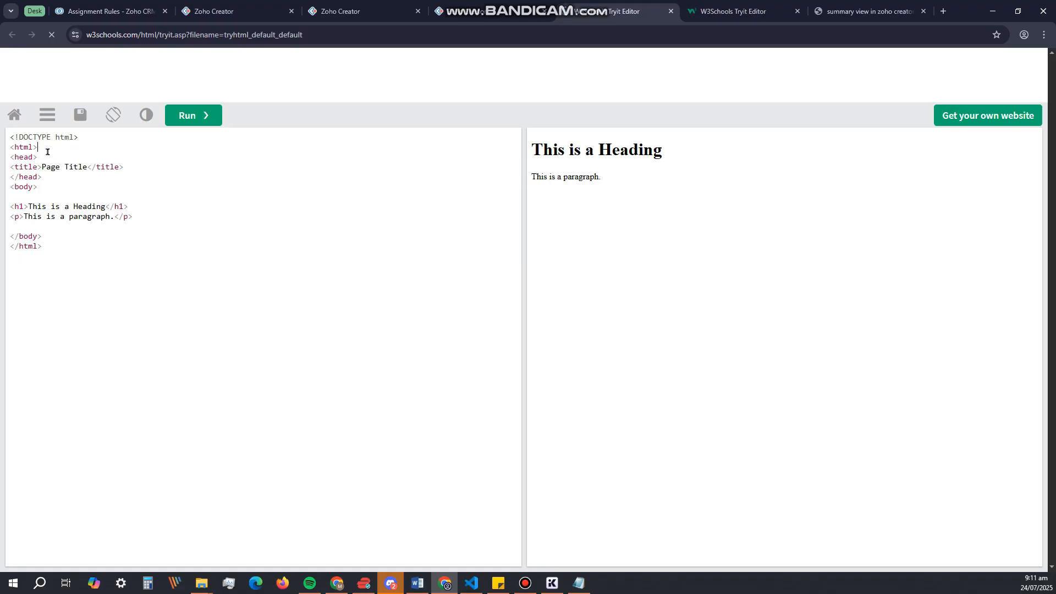
left_click_drag(40, 149, 8, 147)
left_click(49, 152)
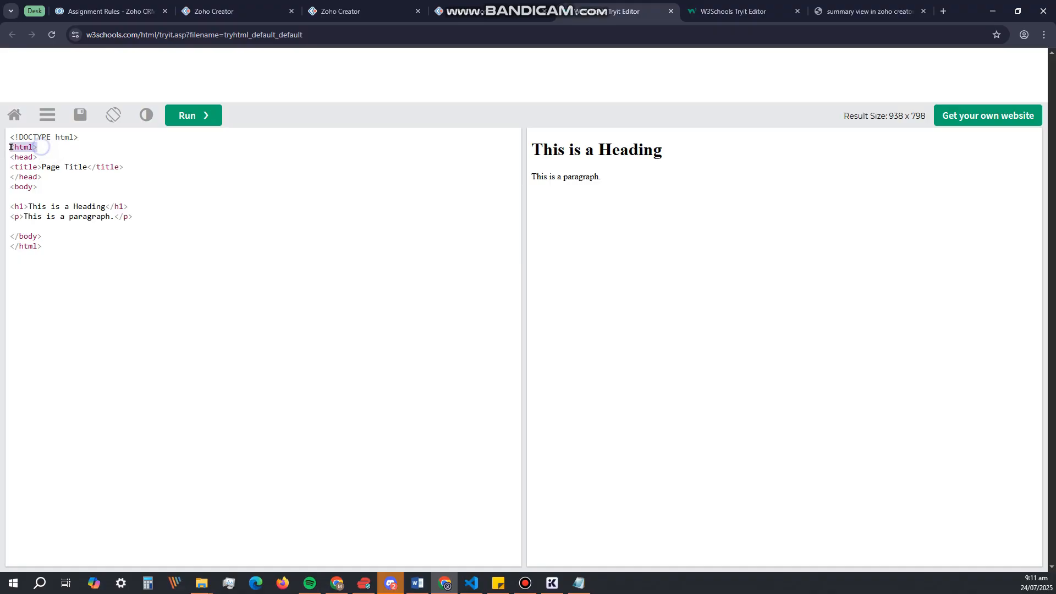
left_click_drag(45, 246, 8, 245)
left_click(52, 226)
key("Return")
key("ctrl+v")
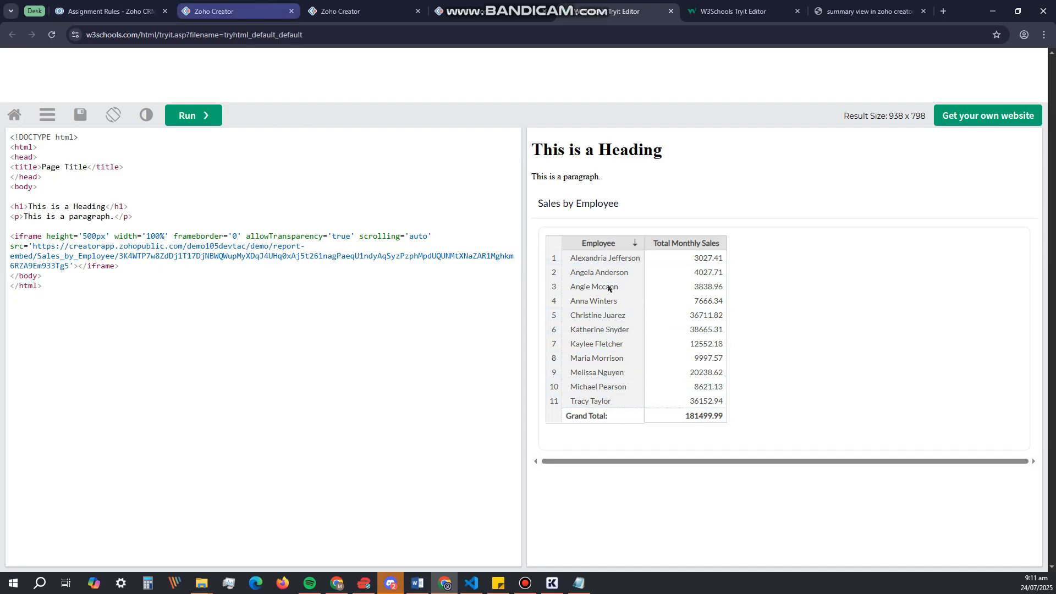
left_click(244, 4)
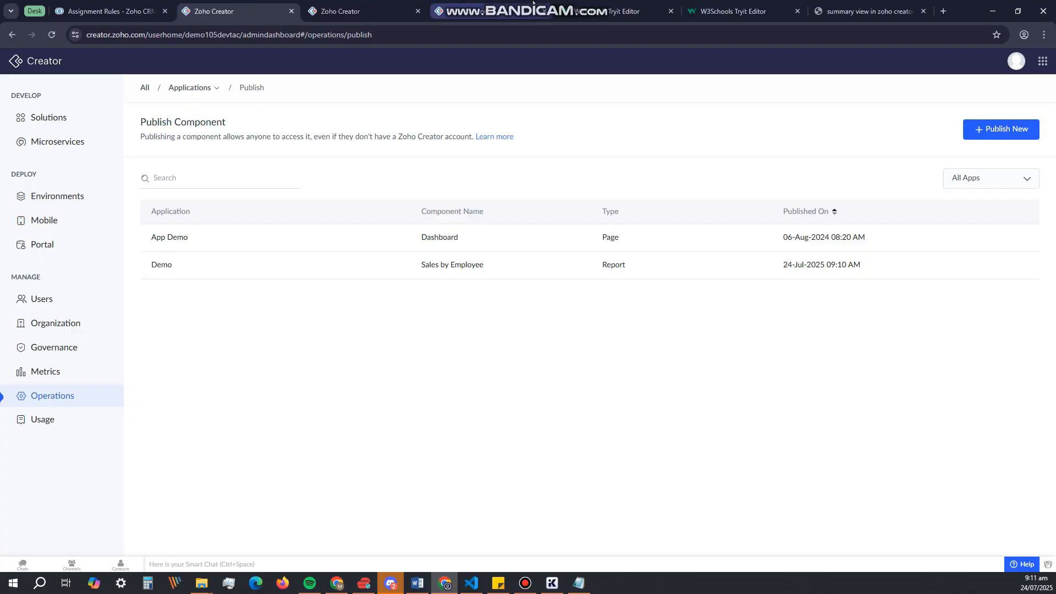
left_click(615, 11)
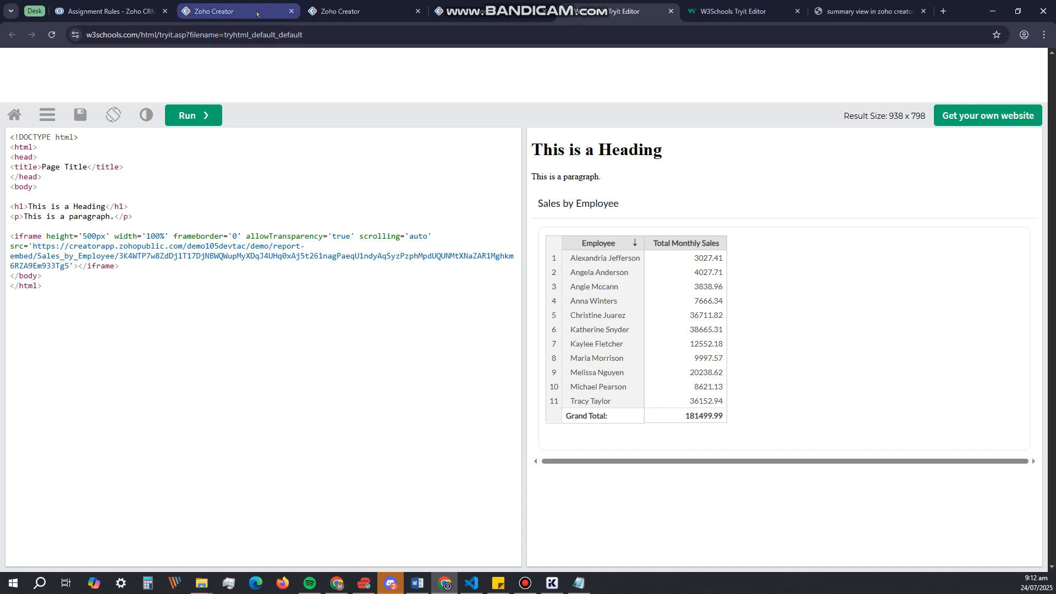
- Return to Zoho Creator, open the Demo application from Solutions, and enter its edit mode
mouse_move(257, 14)
left_click(237, 3)
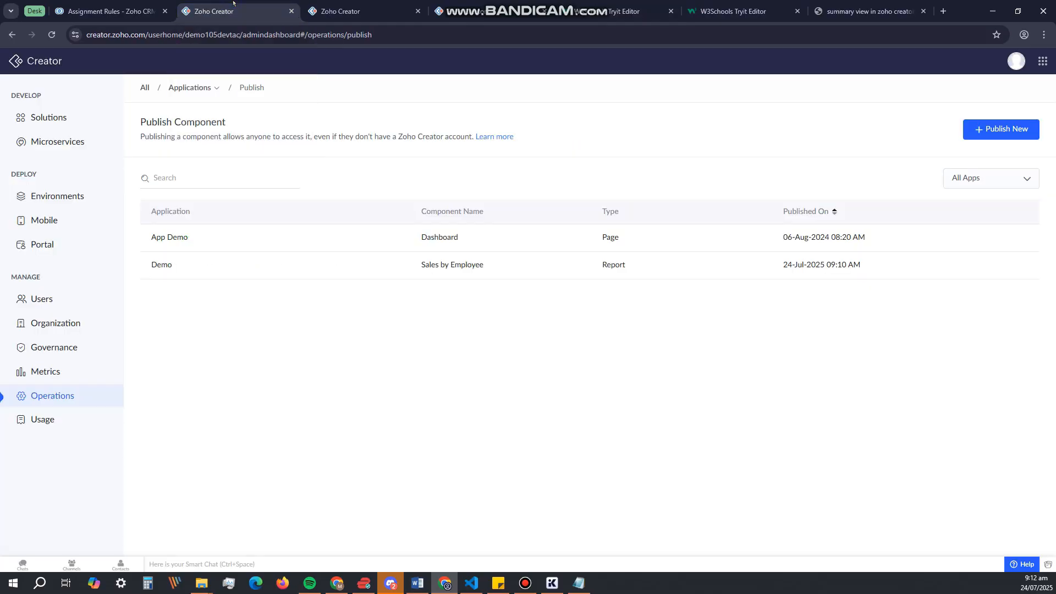
left_click(342, 3)
left_click(229, 3)
left_click(39, 117)
left_click(226, 162)
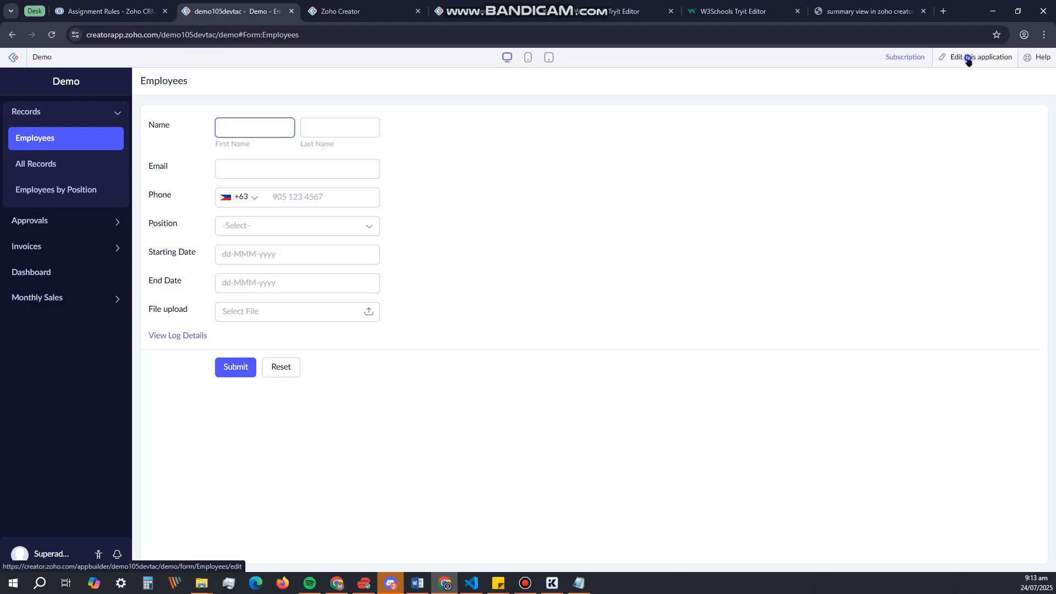
left_click(967, 57)
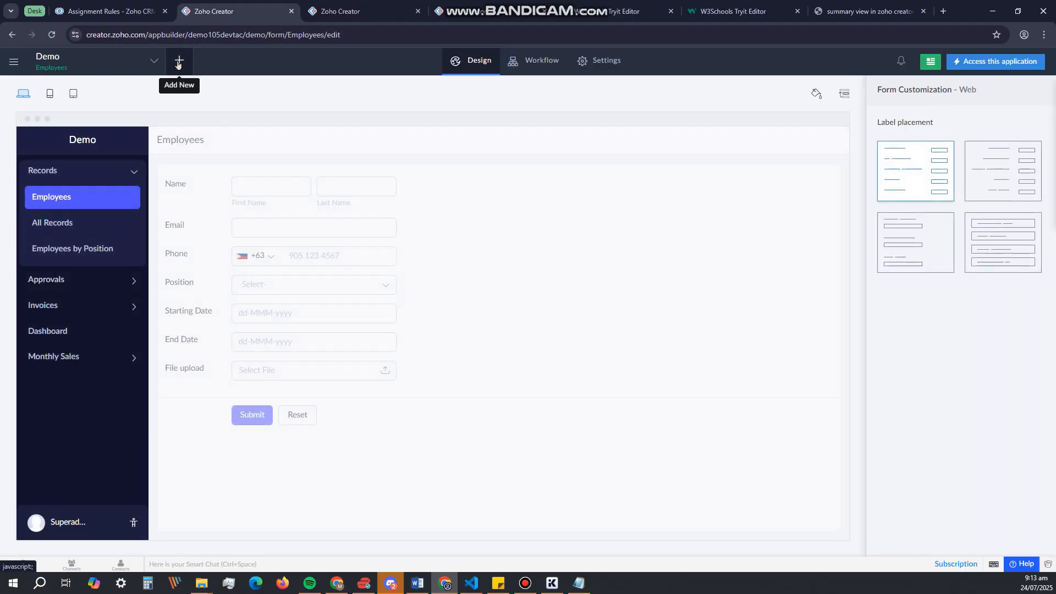
- Create a new page named Dashboard from the first page template, with team panels, bar charts and a pie chart
left_click(180, 65)
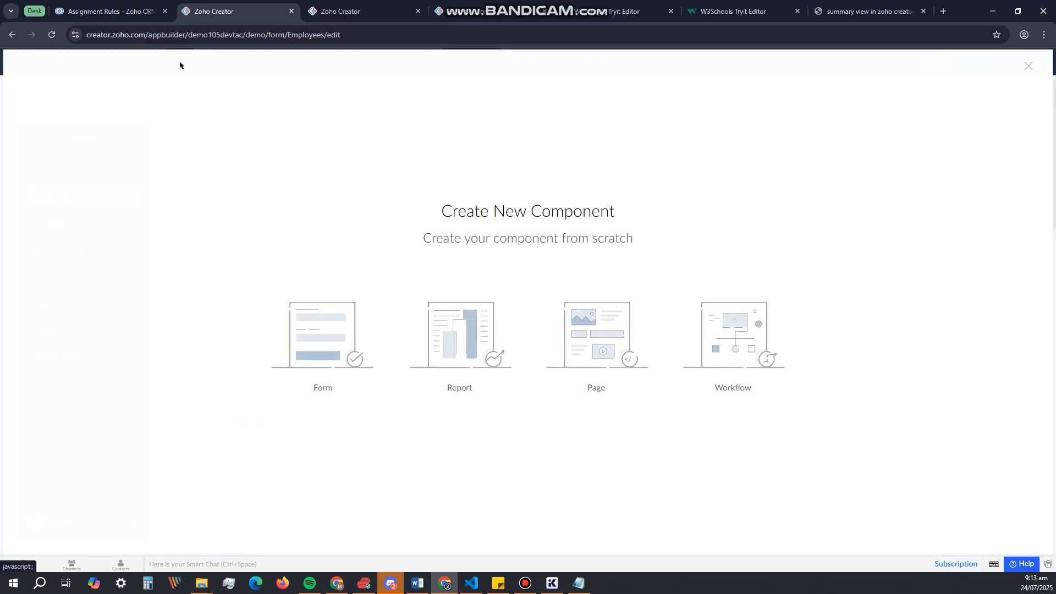
left_click(587, 345)
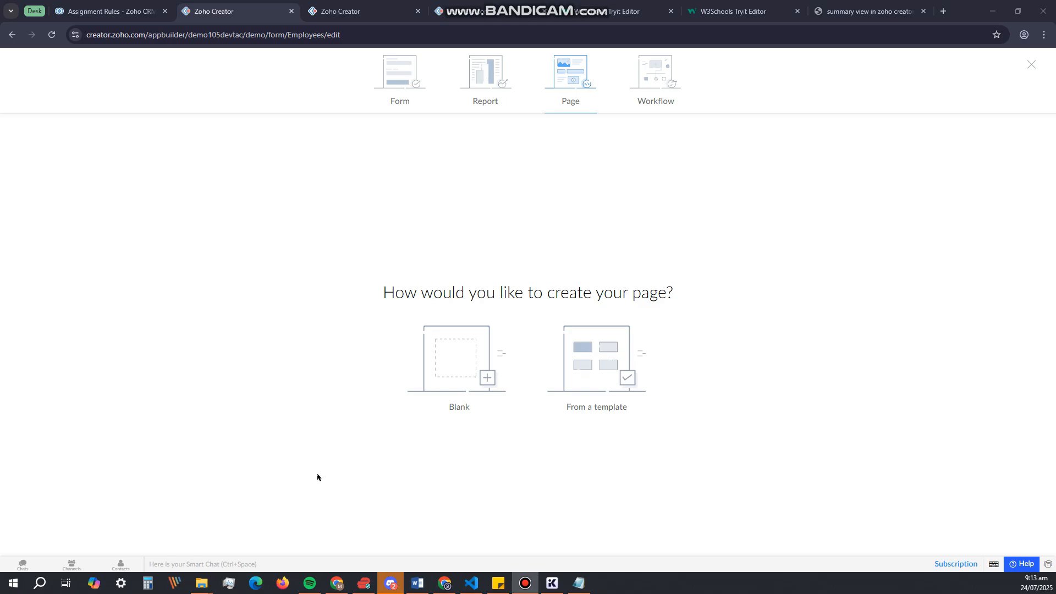
left_click(597, 358)
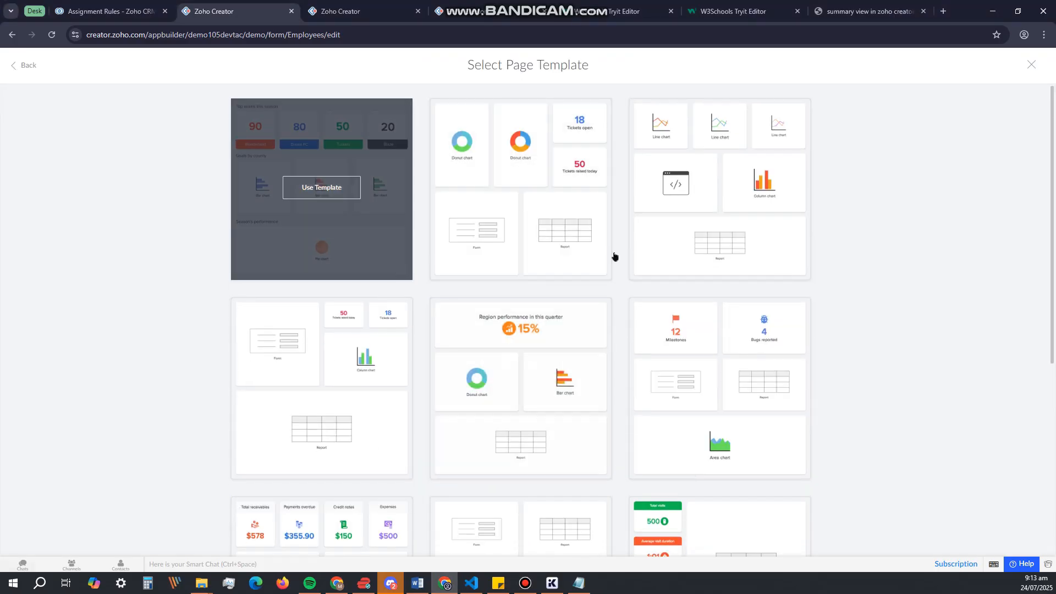
scroll(338, 479, "down", 1)
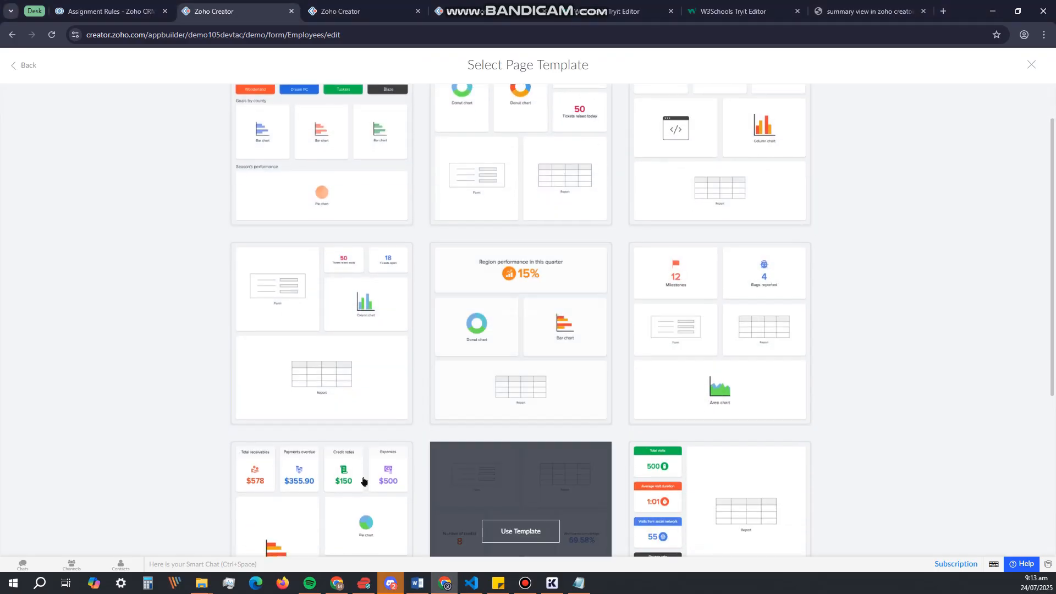
scroll(526, 242, "up", 1)
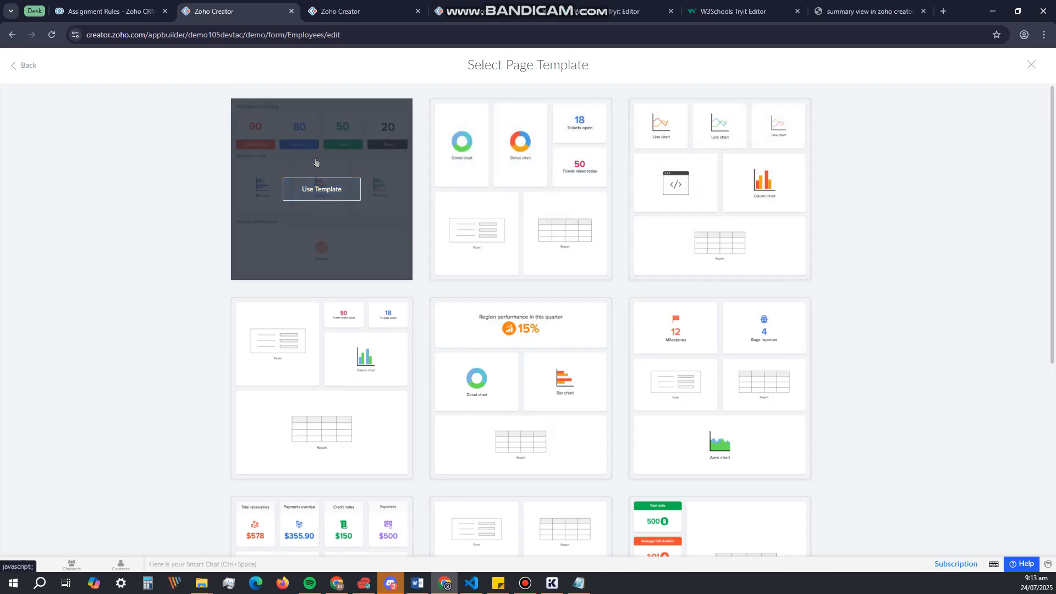
left_click(322, 189)
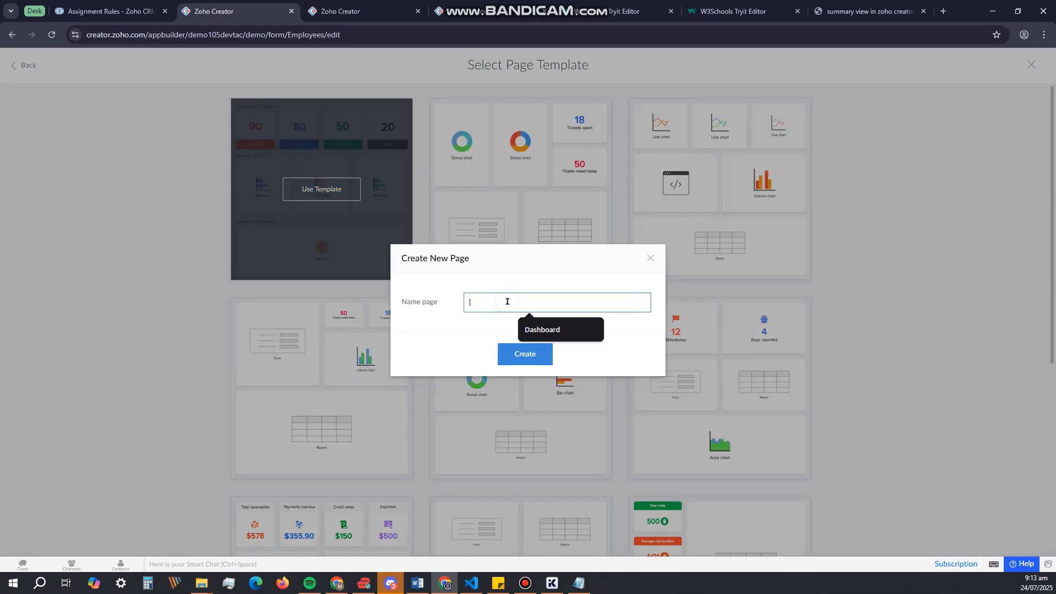
left_click(528, 329)
left_click(519, 354)
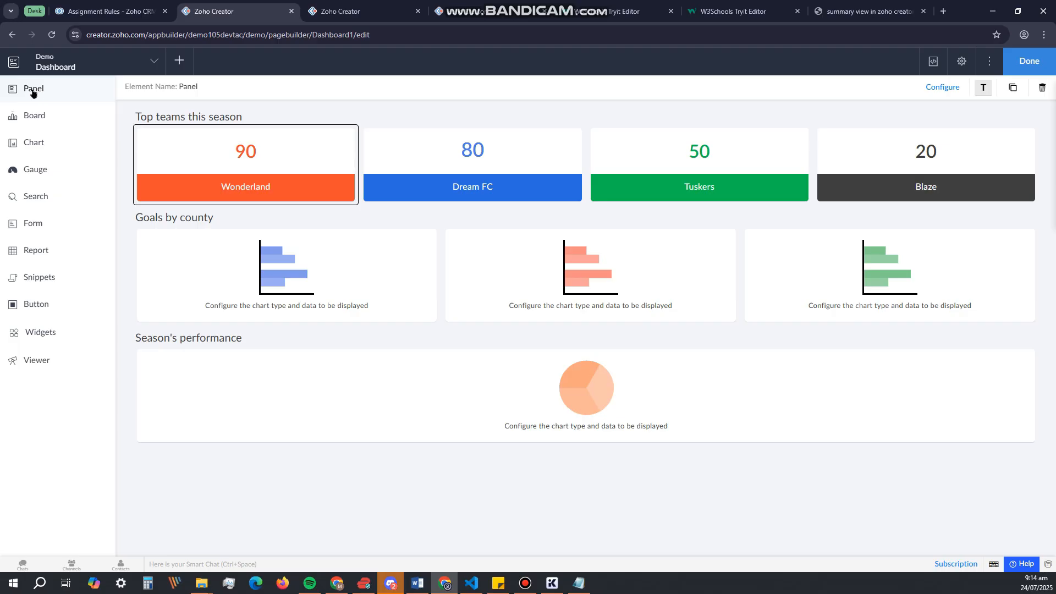
- Examine the panel, board, chart, gauge and search elements of the page builder and its installed and custom widgets
left_click(51, 93)
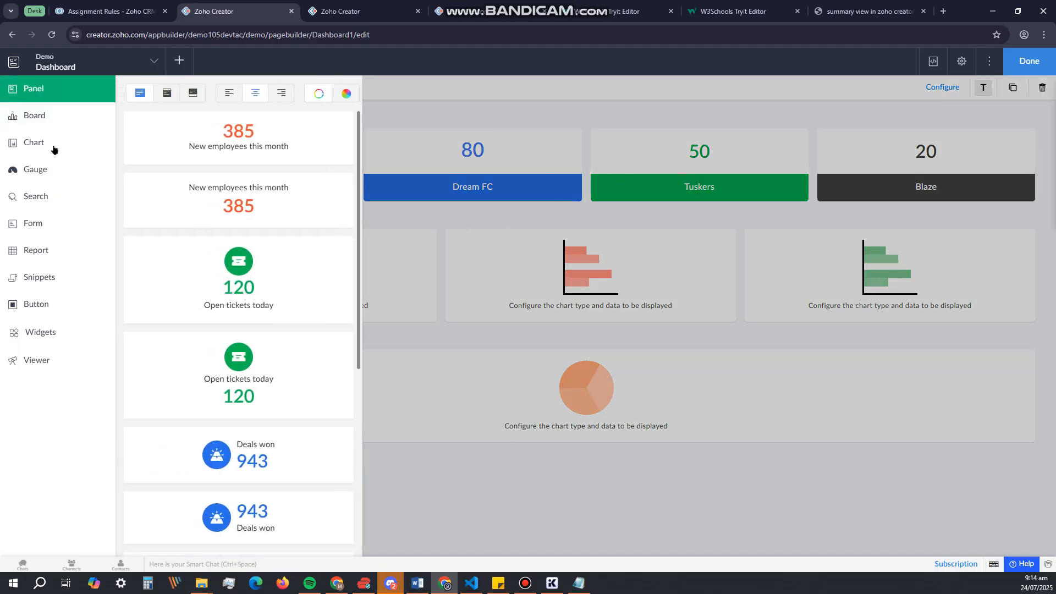
left_click(45, 119)
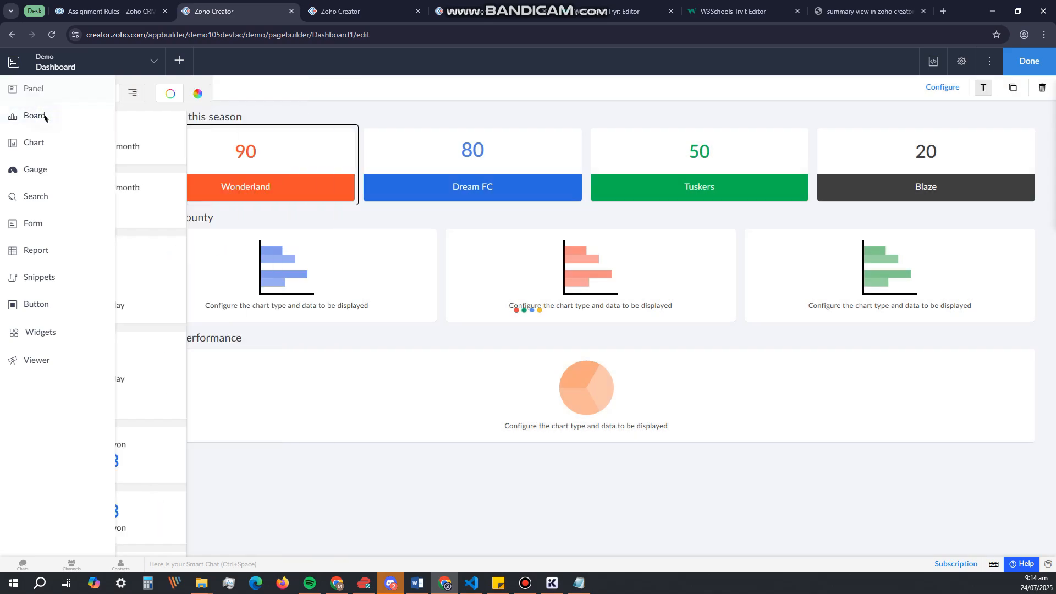
left_click(34, 125)
left_click(38, 147)
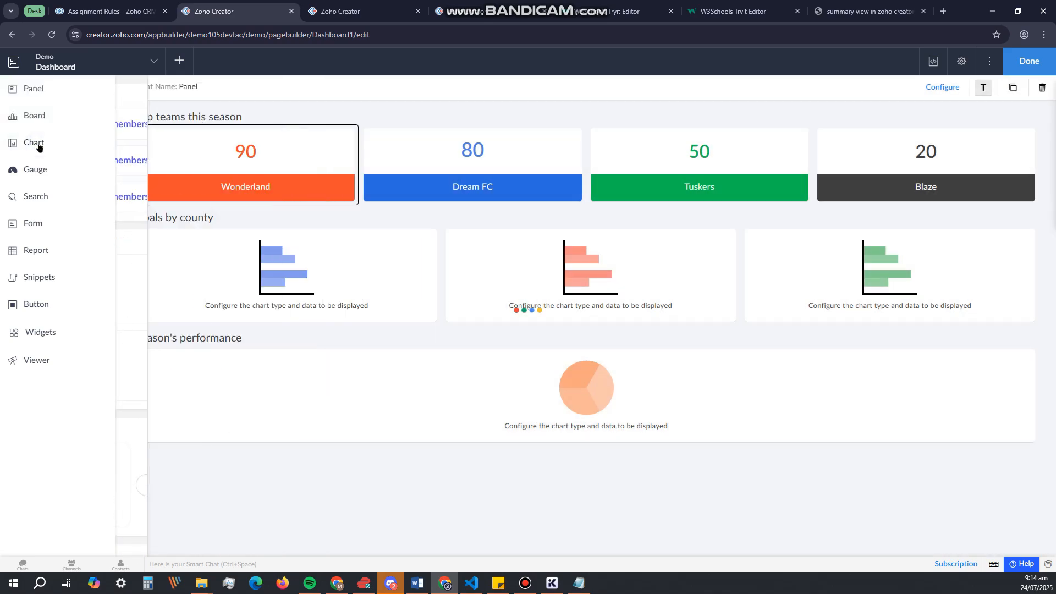
left_click(37, 145)
left_click(43, 171)
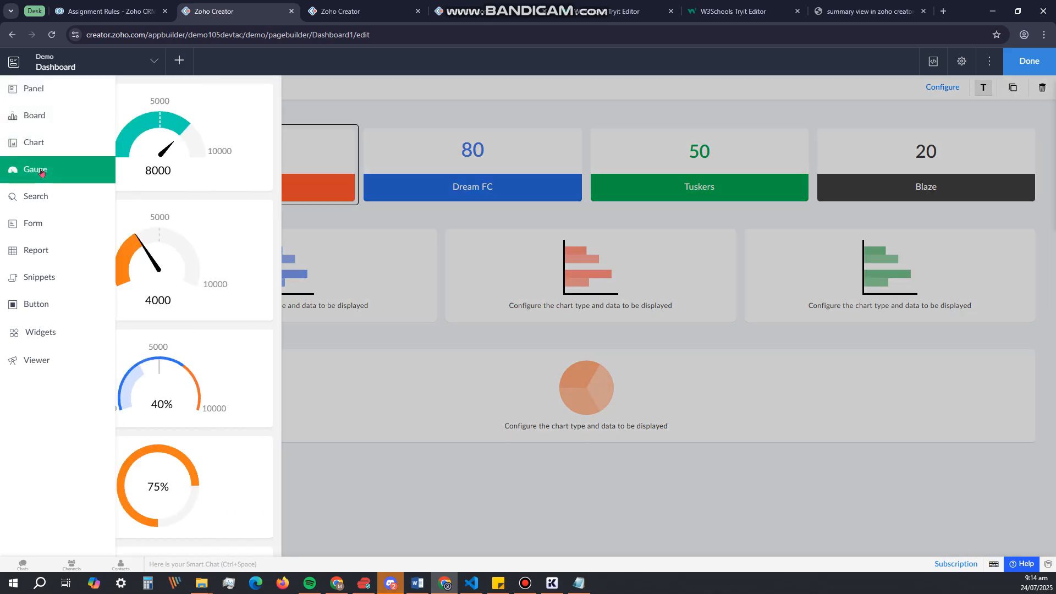
left_click(33, 196)
left_click(32, 334)
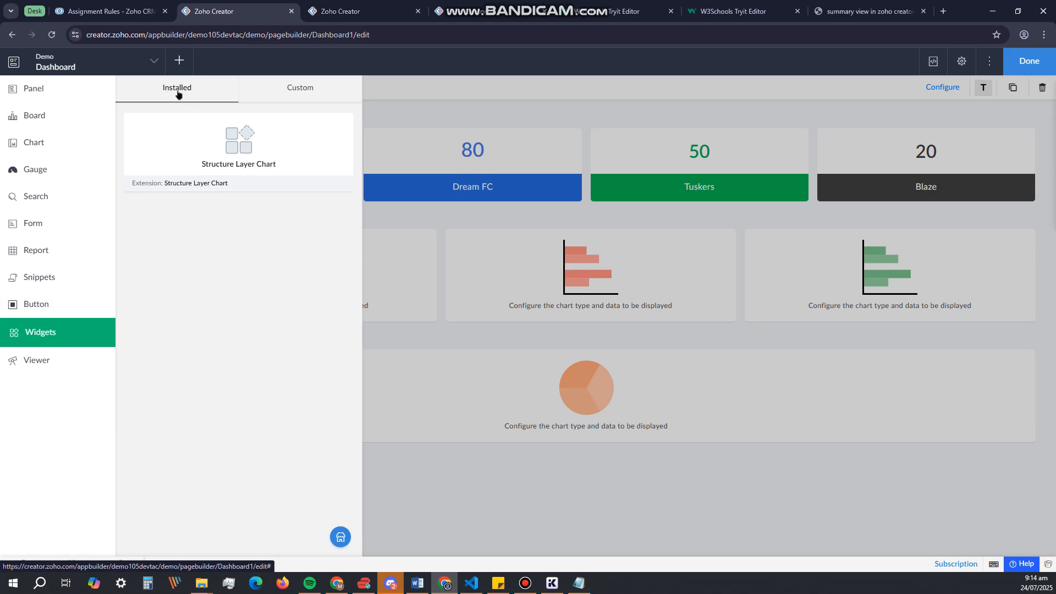
left_click(305, 90)
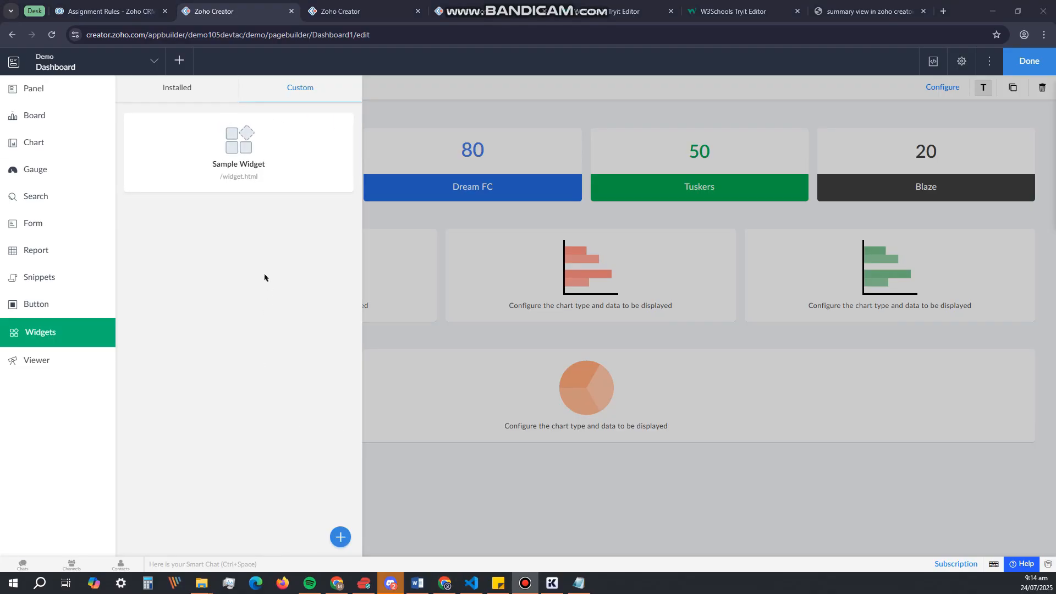
left_click(185, 89)
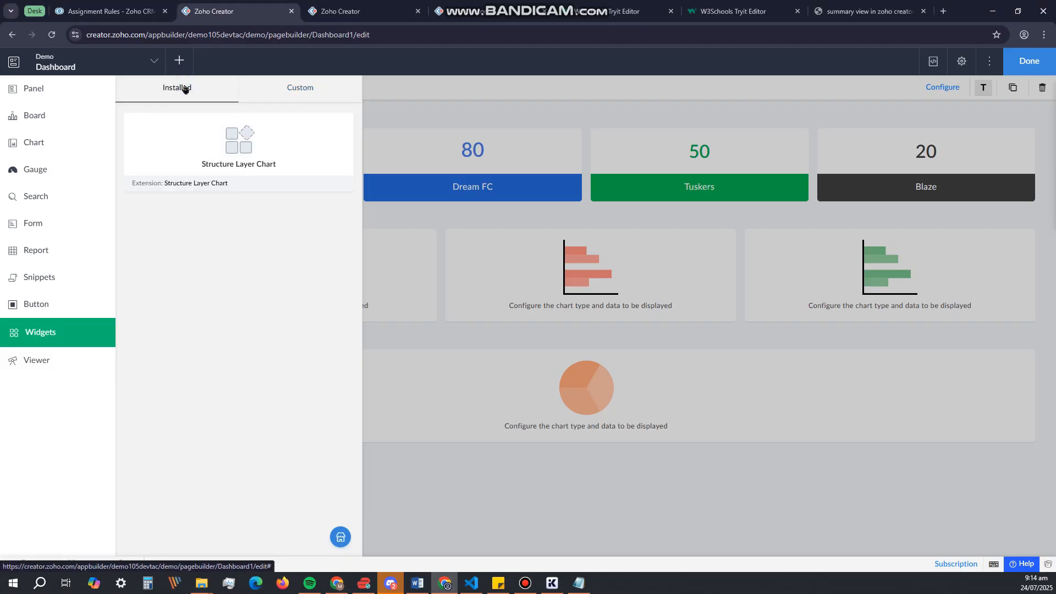
- Browse the Creator extensions in Zoho Marketplace and open the Highway Strip Chart Linear extension
left_click(342, 539)
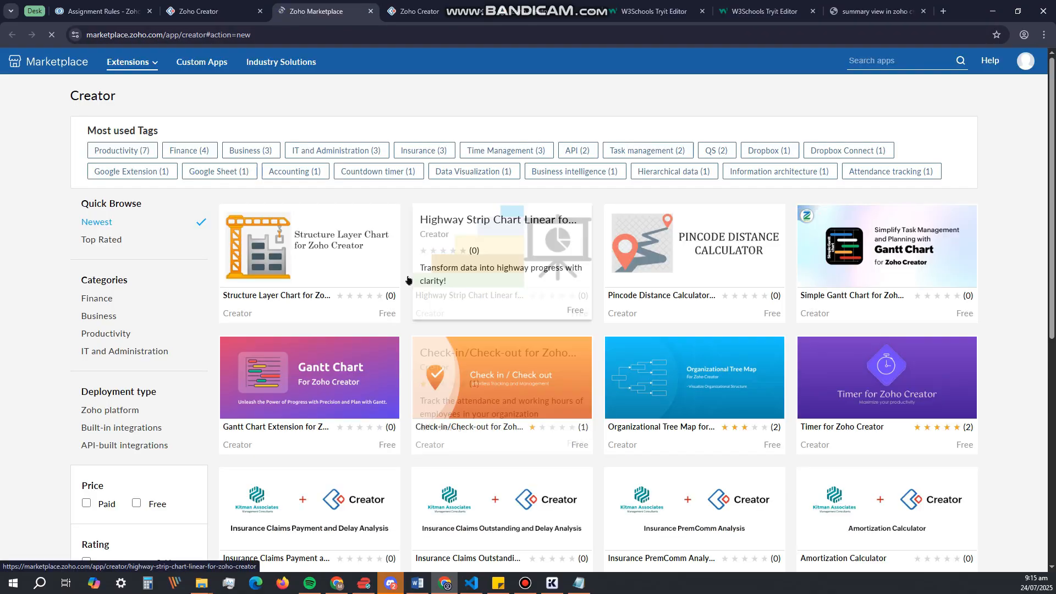
scroll(633, 379, "down", 8)
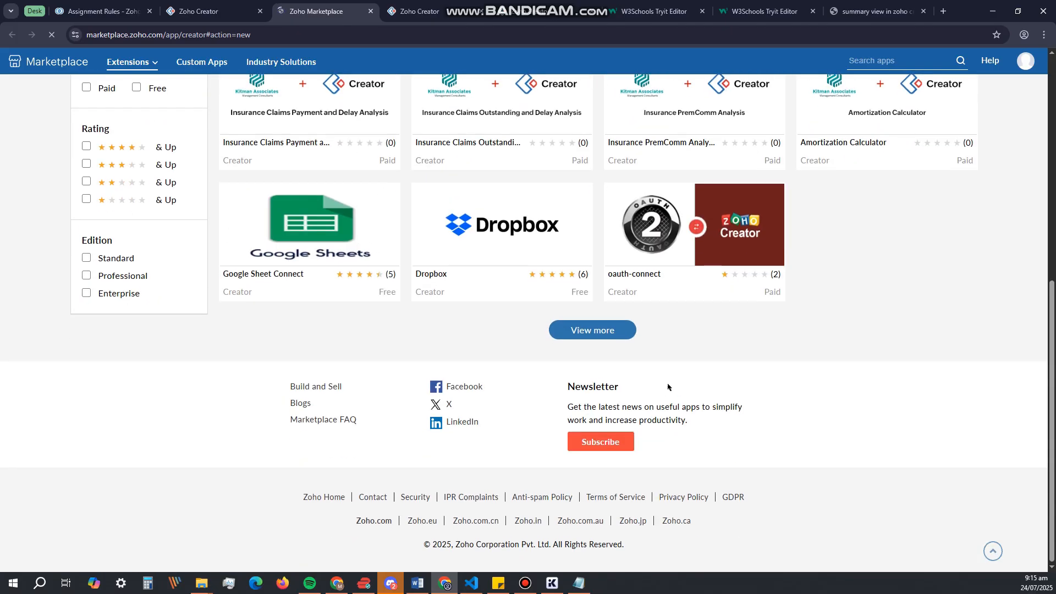
scroll(559, 389, "up", 8)
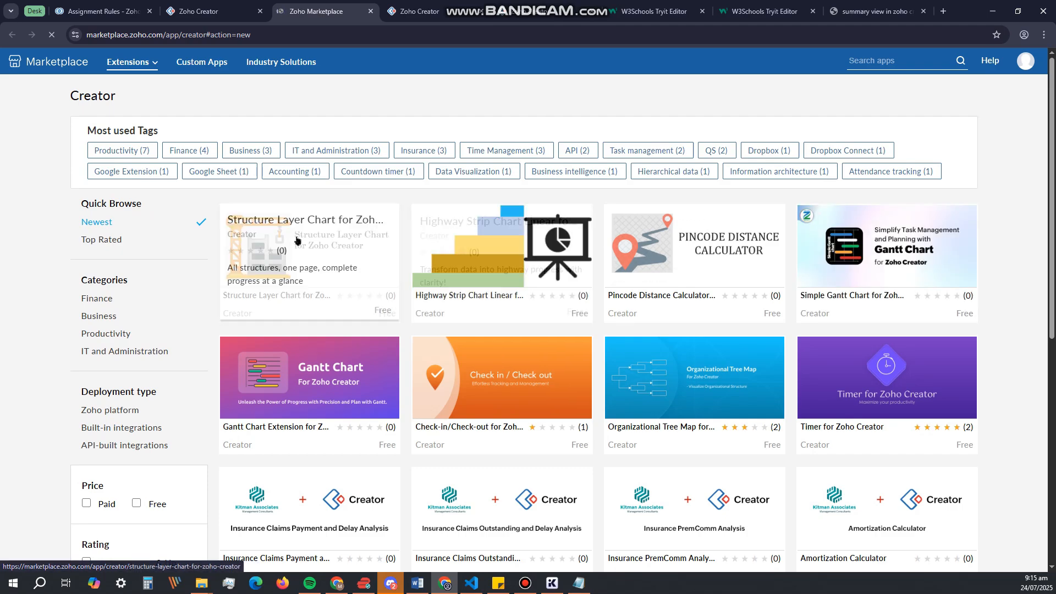
left_click(511, 238)
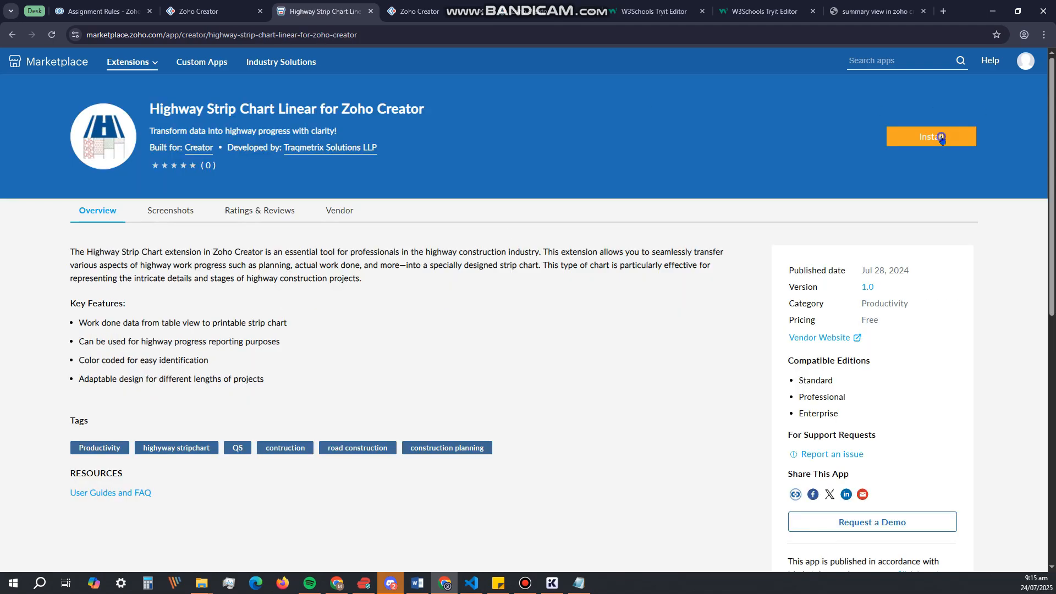
- Install the Highway Strip Chart Linear extension, accepting the vendor and Zoho Marketplace terms, and return to the Dashboard page builder
left_click(941, 139)
left_click(333, 445)
left_click(334, 463)
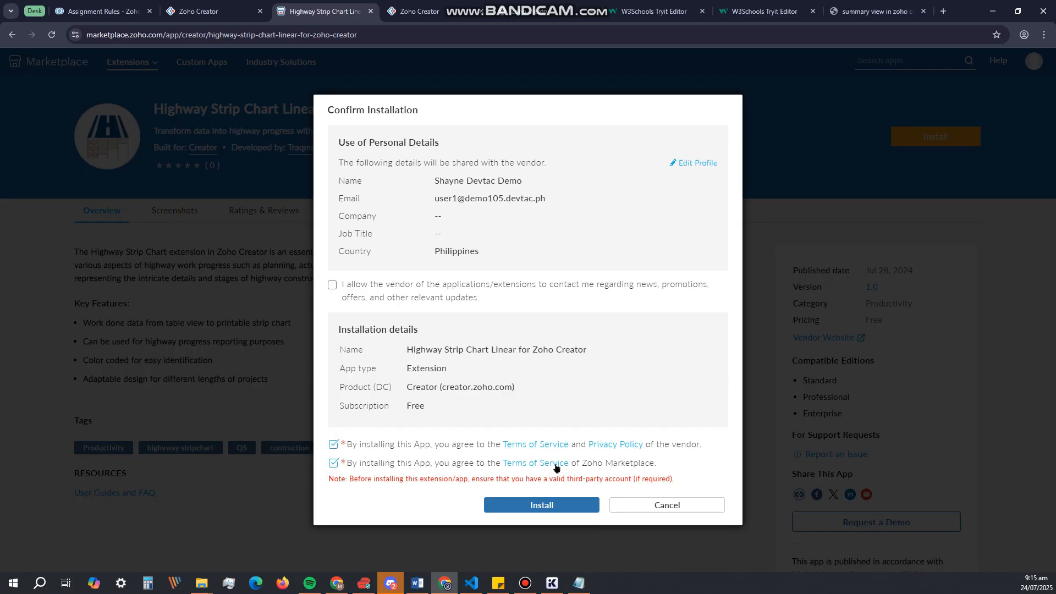
left_click(542, 506)
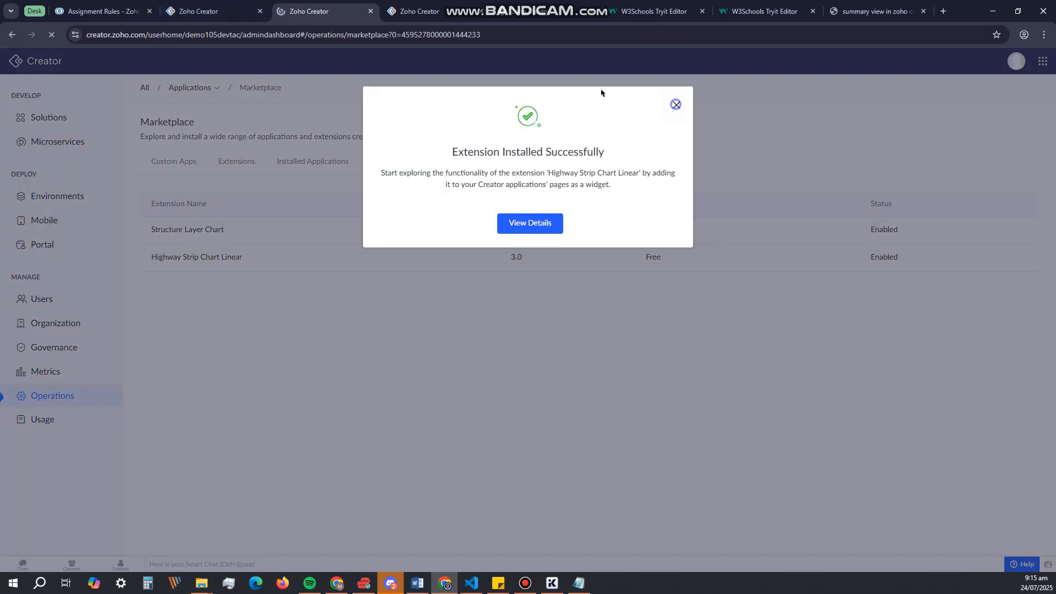
left_click(676, 105)
left_click(209, 11)
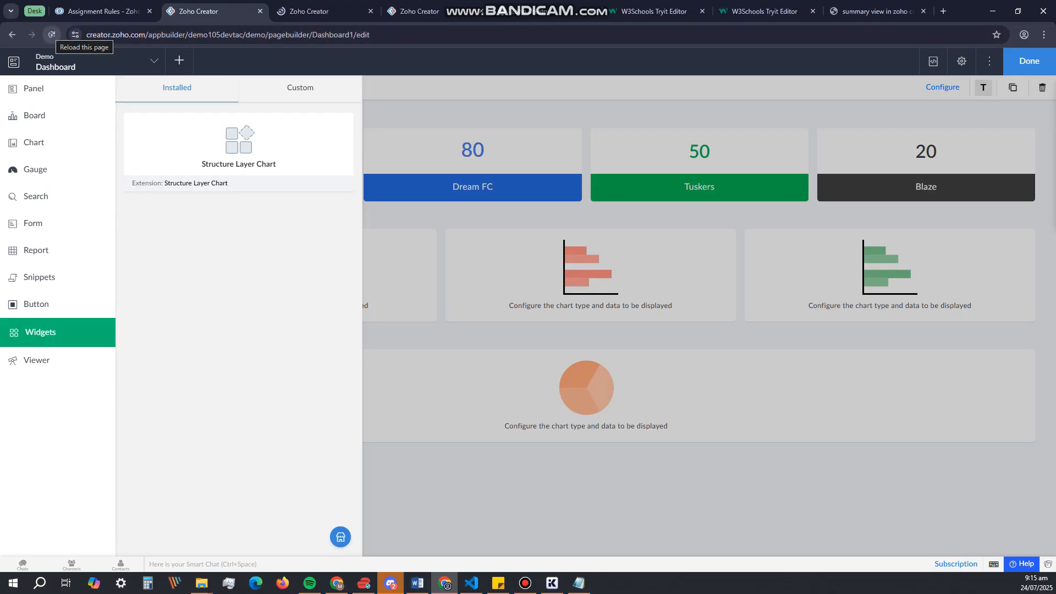
- Reload the page builder, close the leftover browser tab, and add the installed Structure Layer Chart widget below the Season's performance chart
left_click(51, 34)
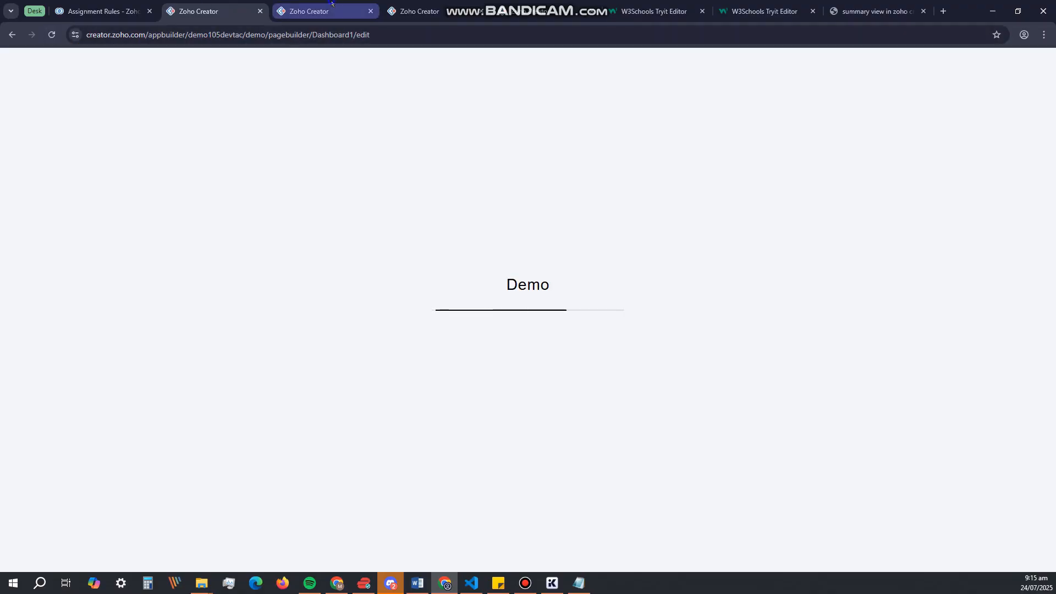
left_click(332, 3)
left_click(371, 11)
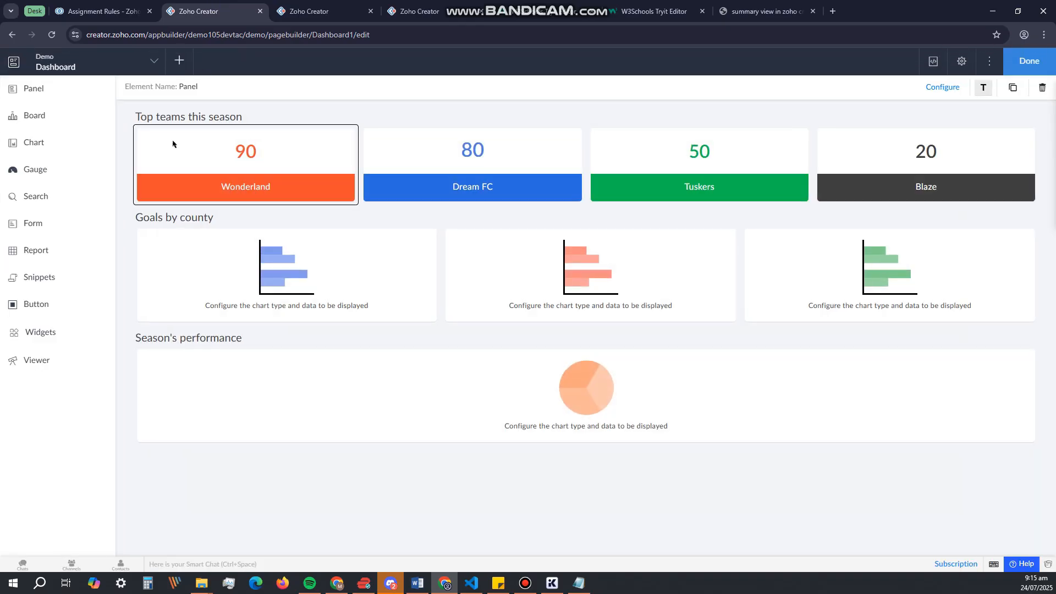
left_click(51, 332)
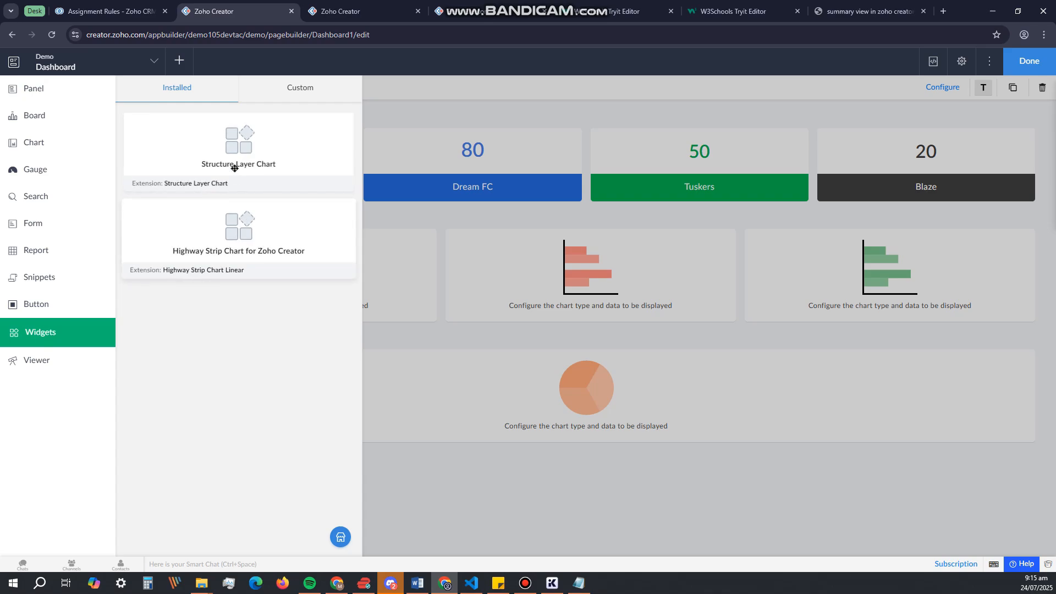
left_click_drag(234, 170, 157, 460)
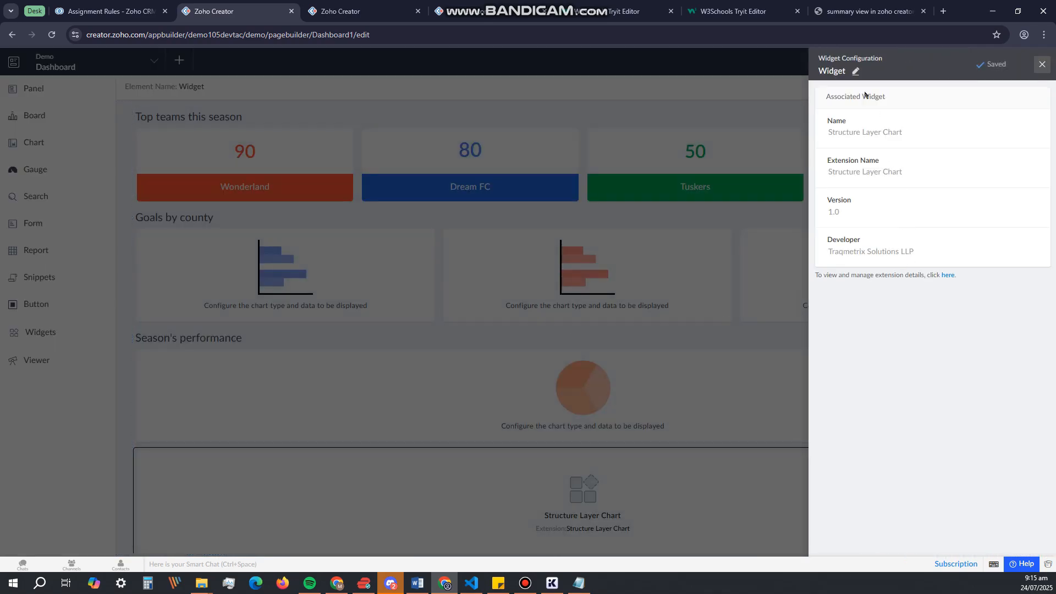
left_click(1041, 64)
scroll(576, 431, "down", 1)
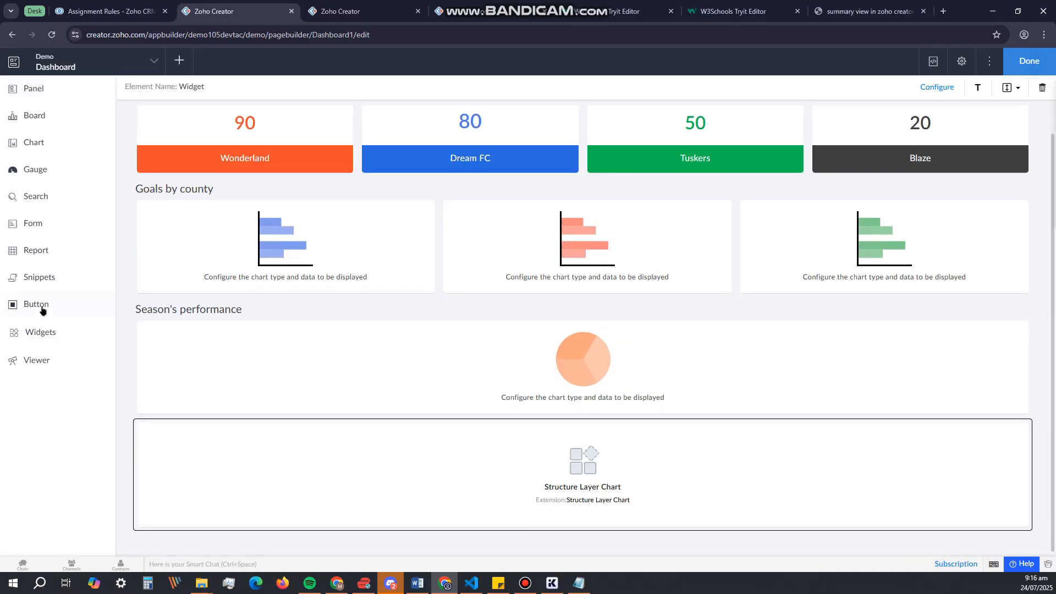
- Start a new custom widget from an uploaded file, named Widget with Internal hosting
left_click(44, 332)
left_click(300, 93)
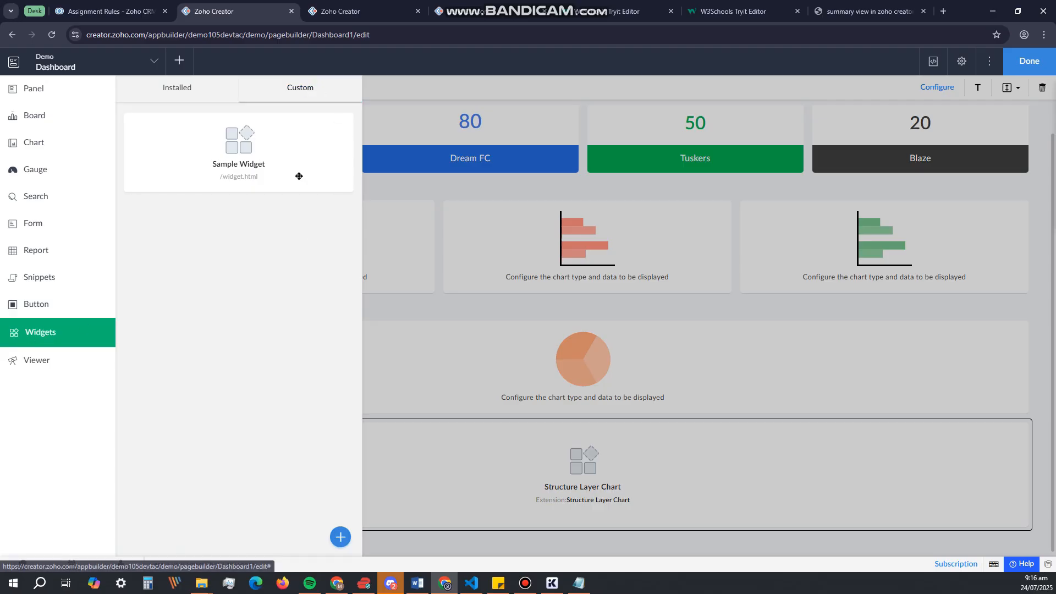
left_click(340, 538)
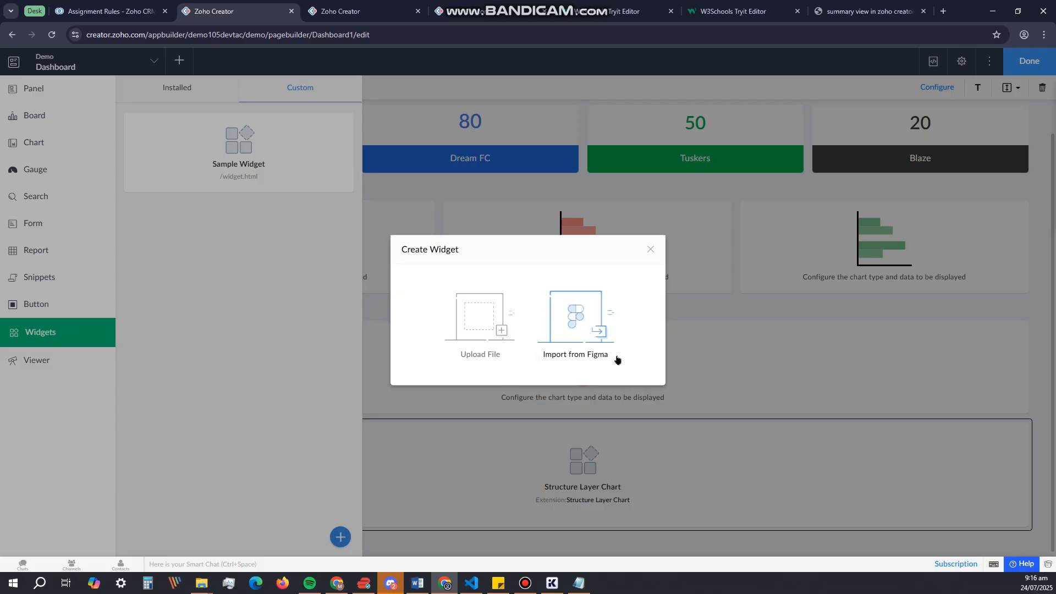
left_click(479, 322)
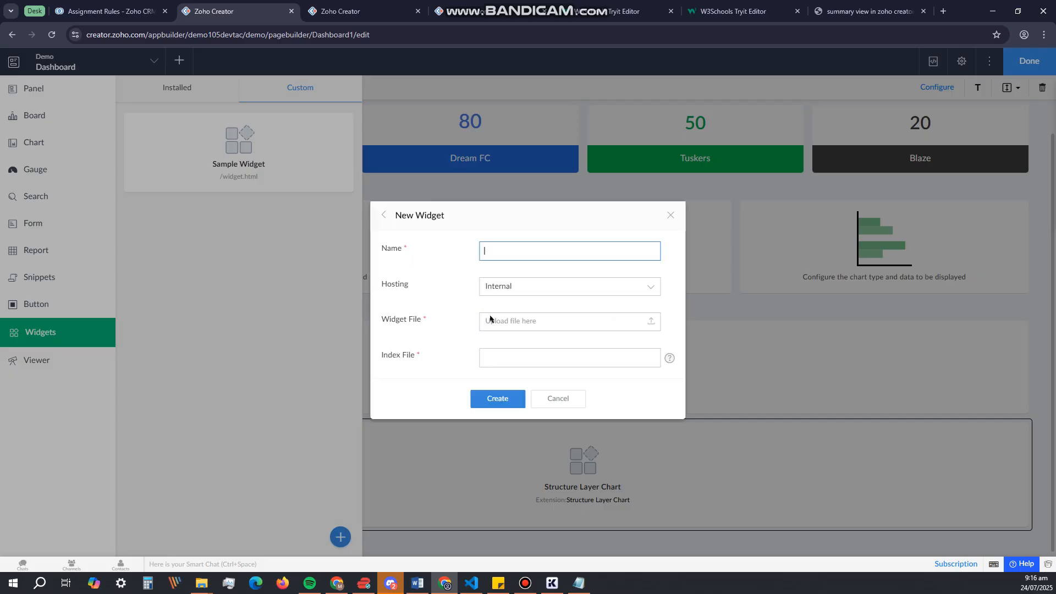
left_click(518, 253)
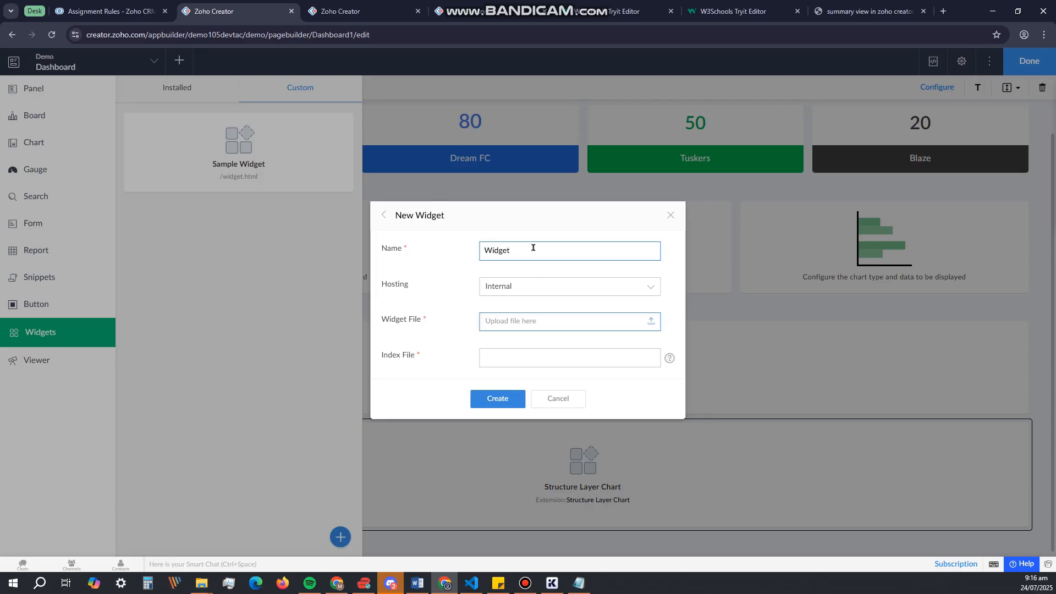
left_click(523, 290)
left_click(515, 310)
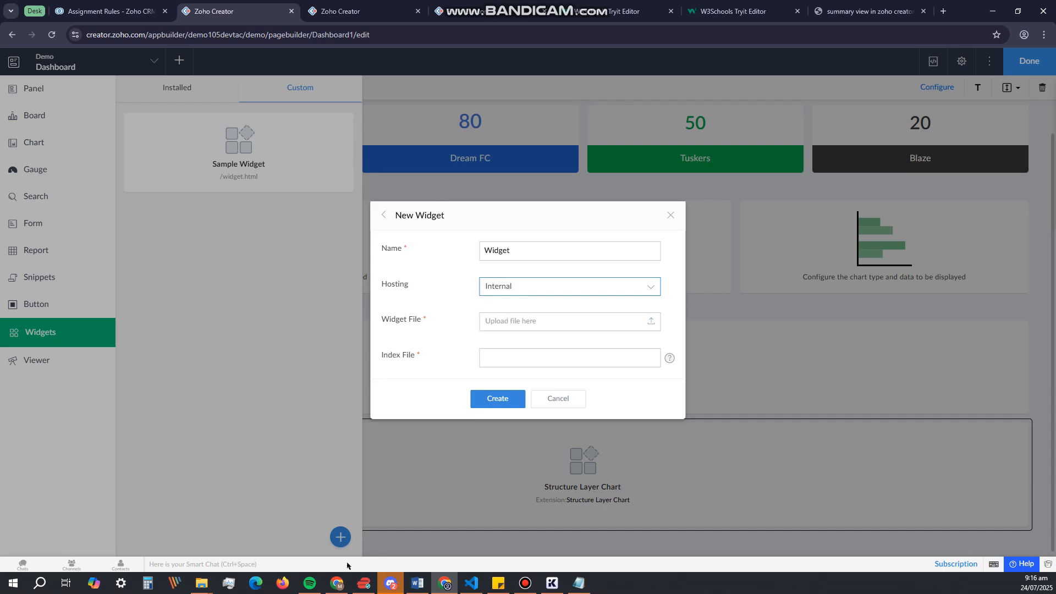
- Switch to File Explorer and locate SampleWidget.zip in the dist folder of the SampleWidget project
left_click(201, 583)
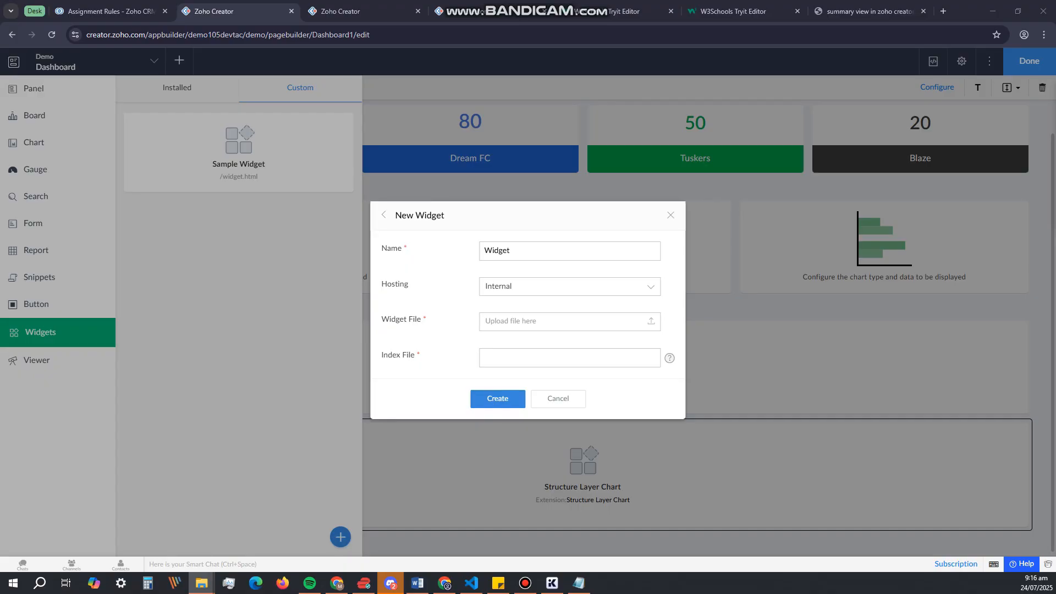
mouse_move(1, 385)
left_mouse_down()
mouse_move(186, 356)
mouse_move(370, 258)
mouse_move(957, 303)
mouse_move(968, 159)
left_mouse_up()
left_click(225, 314)
double_click(225, 314)
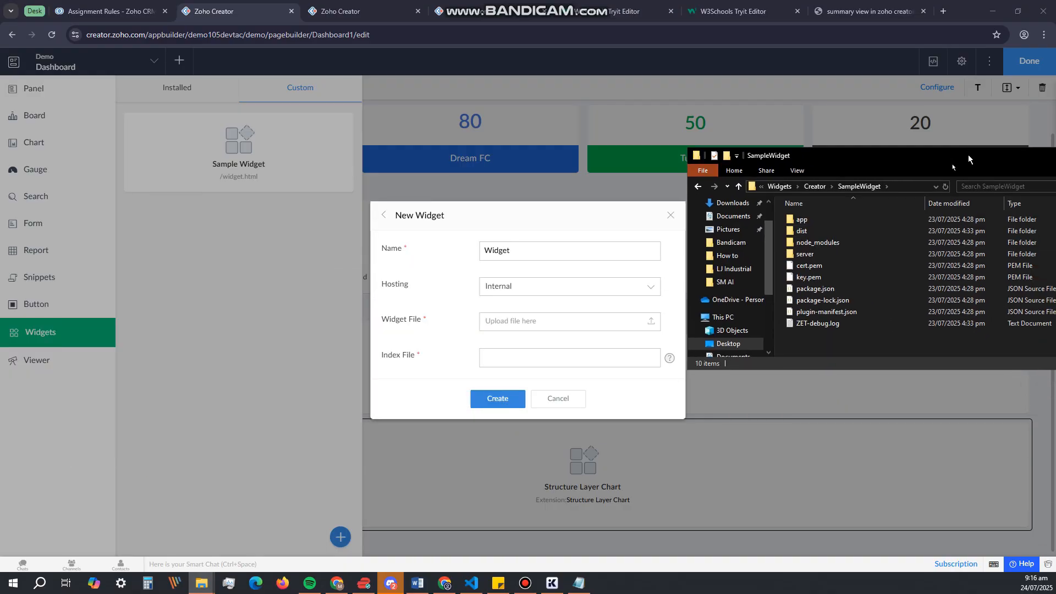
double_click(803, 231)
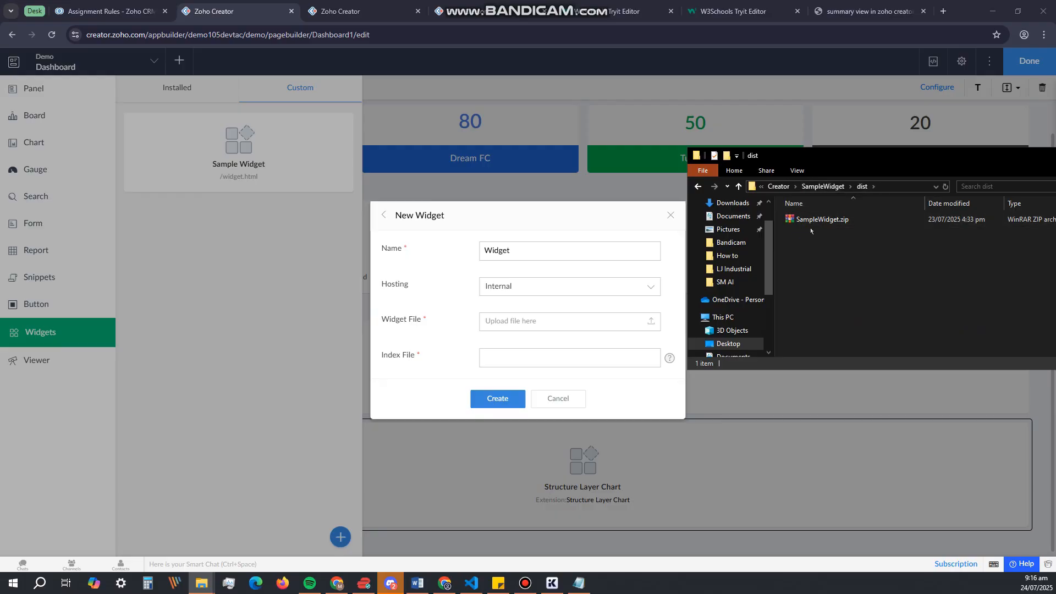
left_click(813, 221)
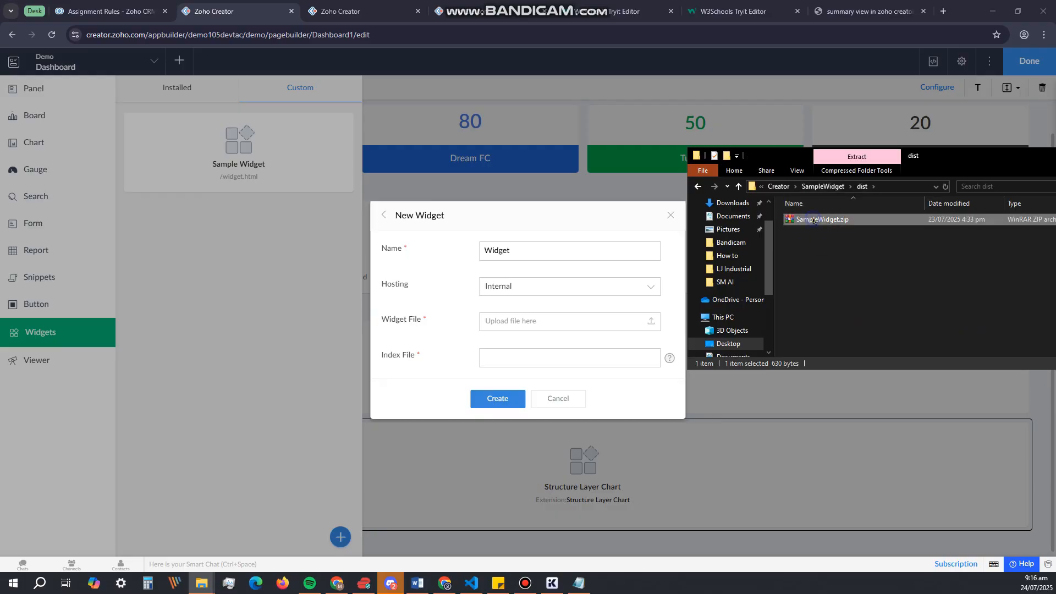
left_click_drag(962, 159, 281, 69)
left_click(482, 207)
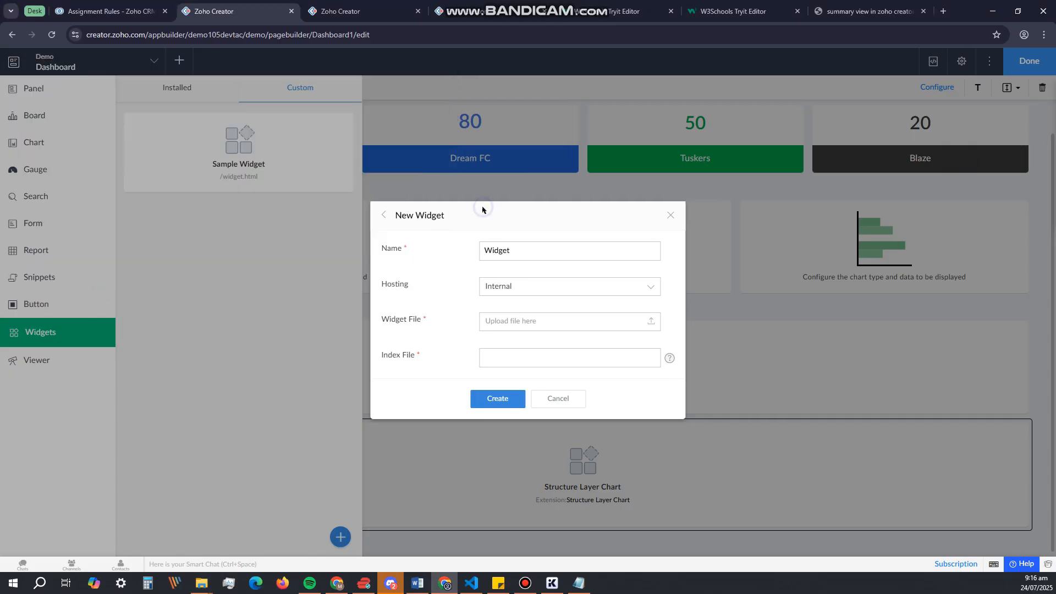
- Upload SampleWidget.zip as the widget file and set the index file to /widget.html
left_click(524, 322)
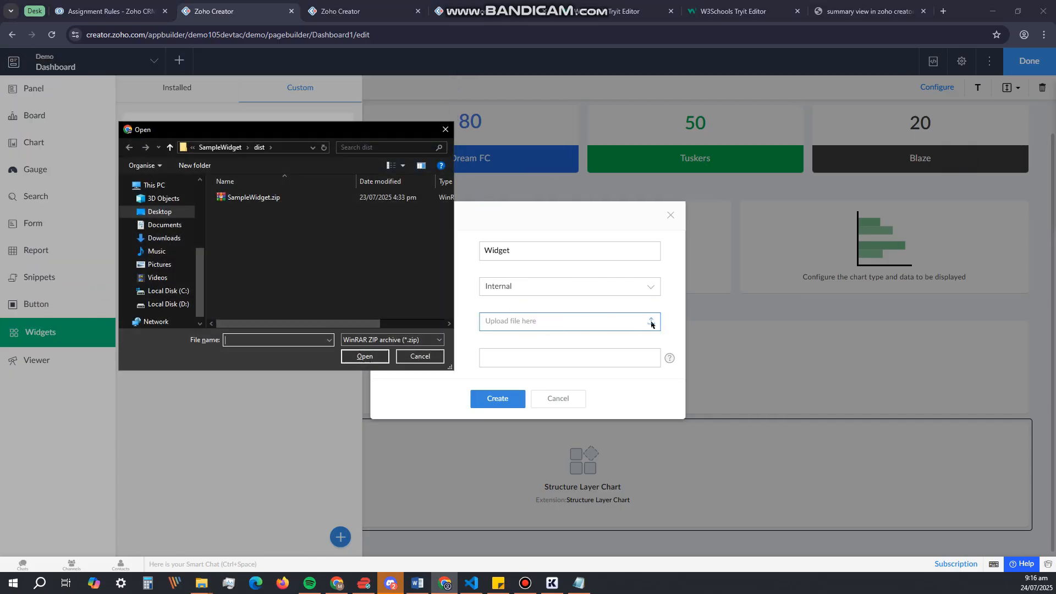
left_click(267, 199)
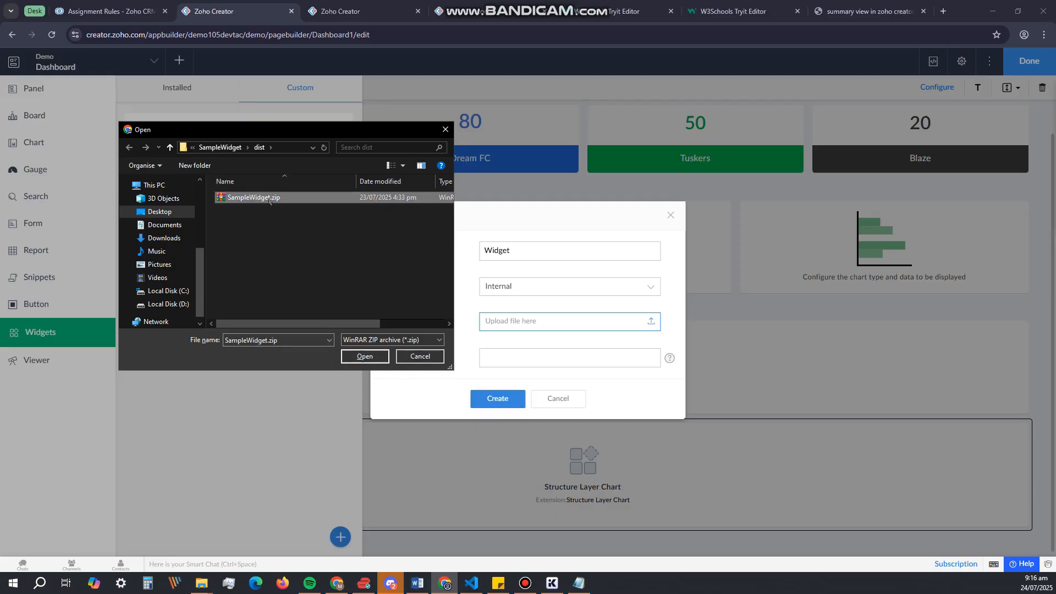
left_click(370, 358)
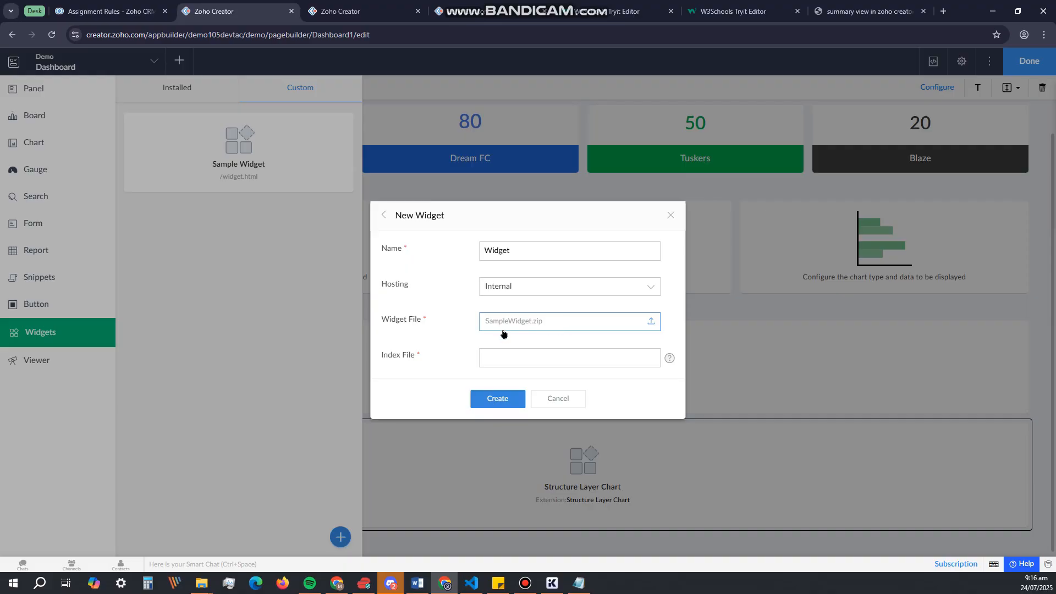
left_click(518, 359)
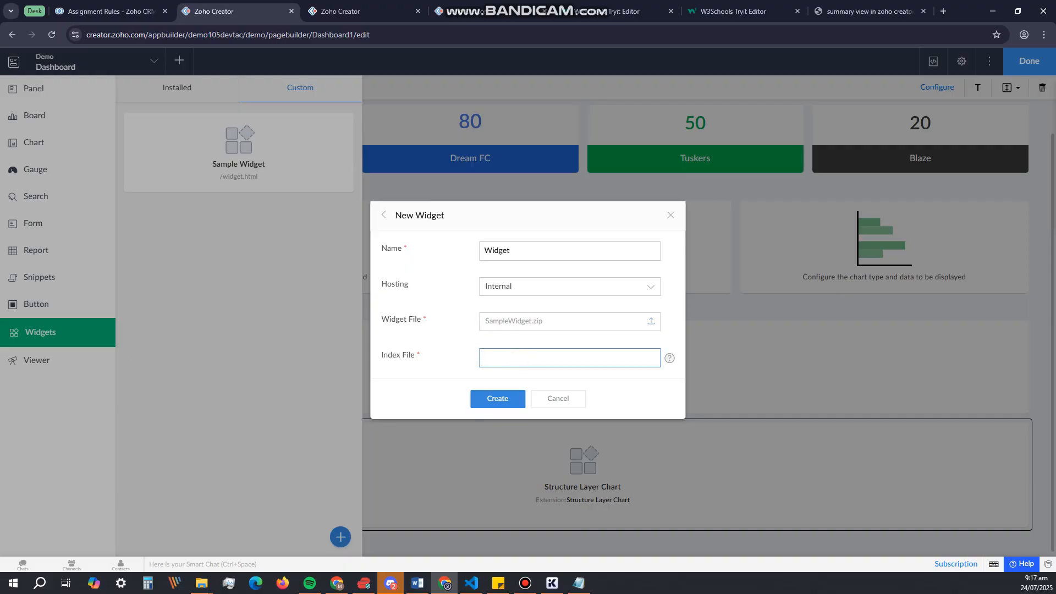
left_click(518, 359)
type("/widget.html")
triple_click(544, 359)
left_click(539, 358)
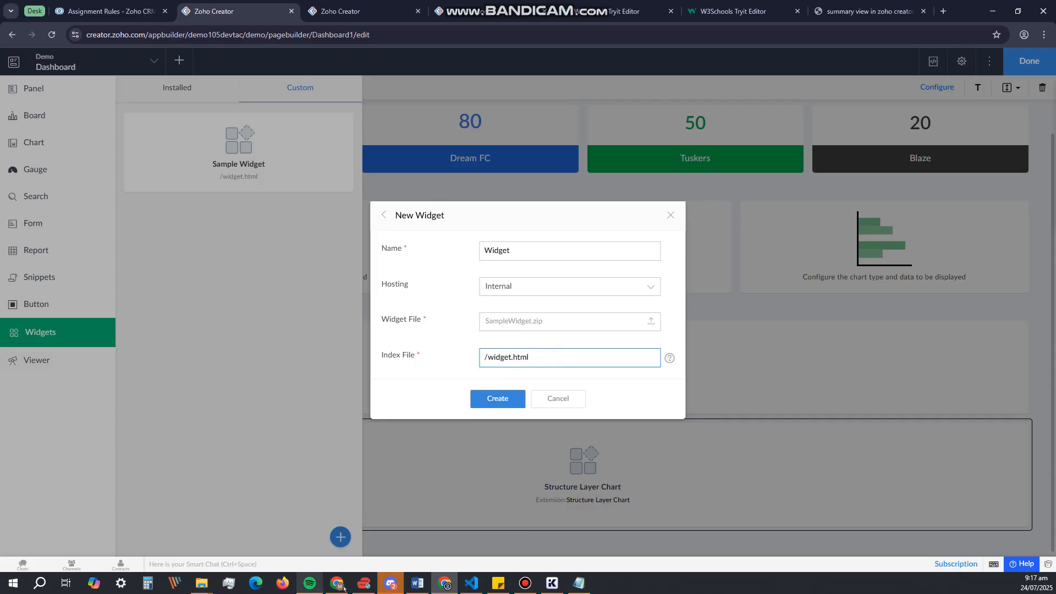
- Check the widget.html file in the SampleWidget project's app folder against the index file entry
left_click(202, 583)
left_click(245, 534)
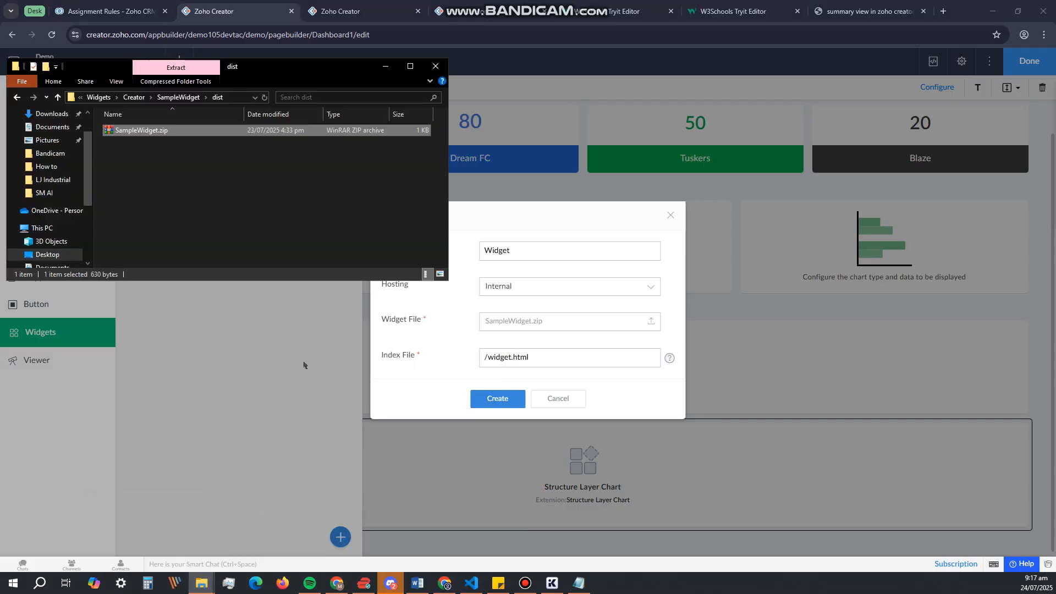
left_click_drag(284, 64, 761, 341)
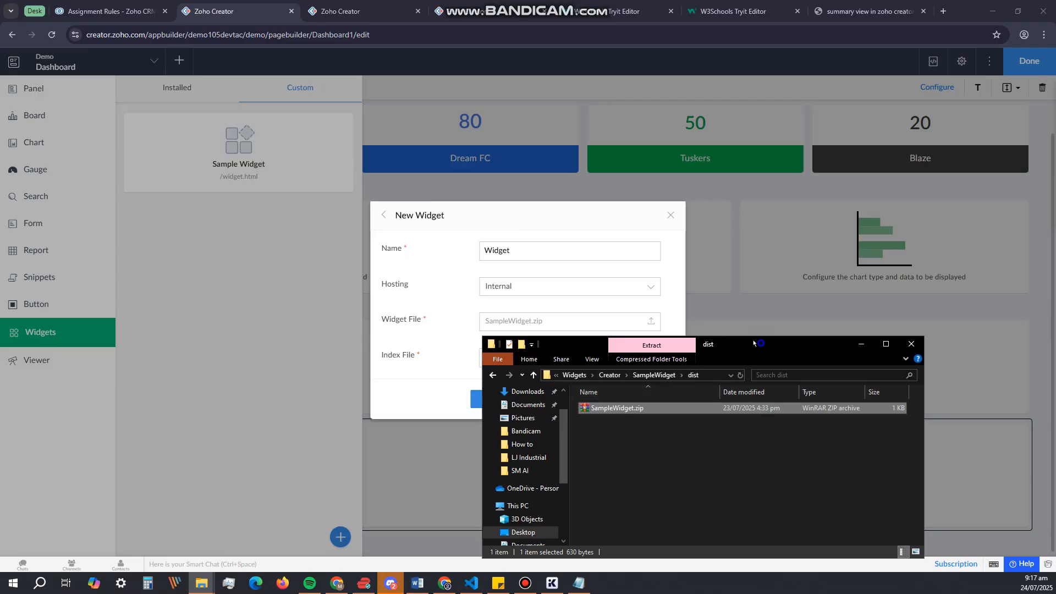
left_click_drag(754, 344, 603, 253)
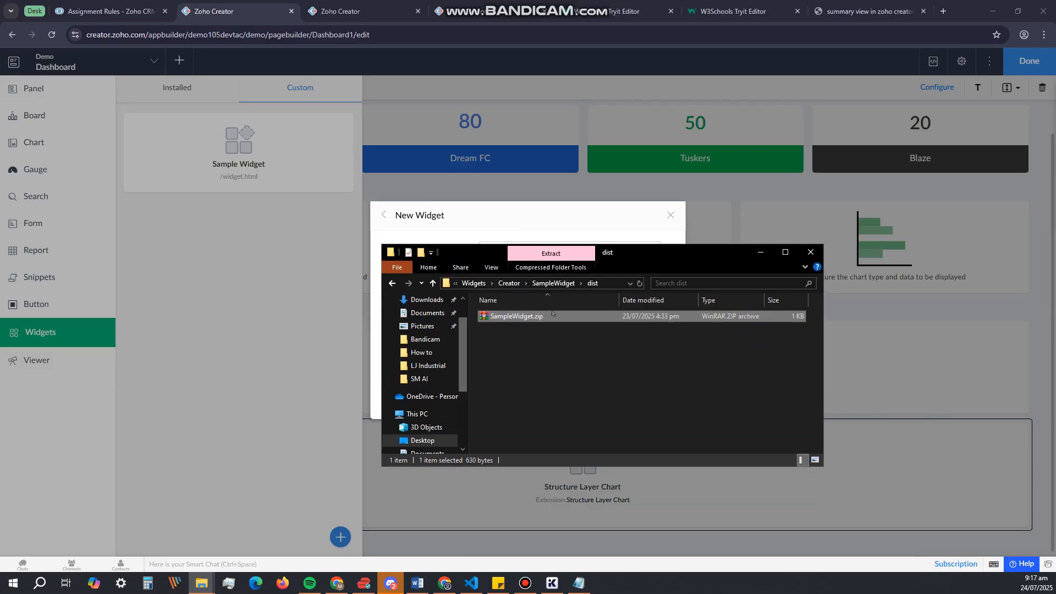
left_click(548, 283)
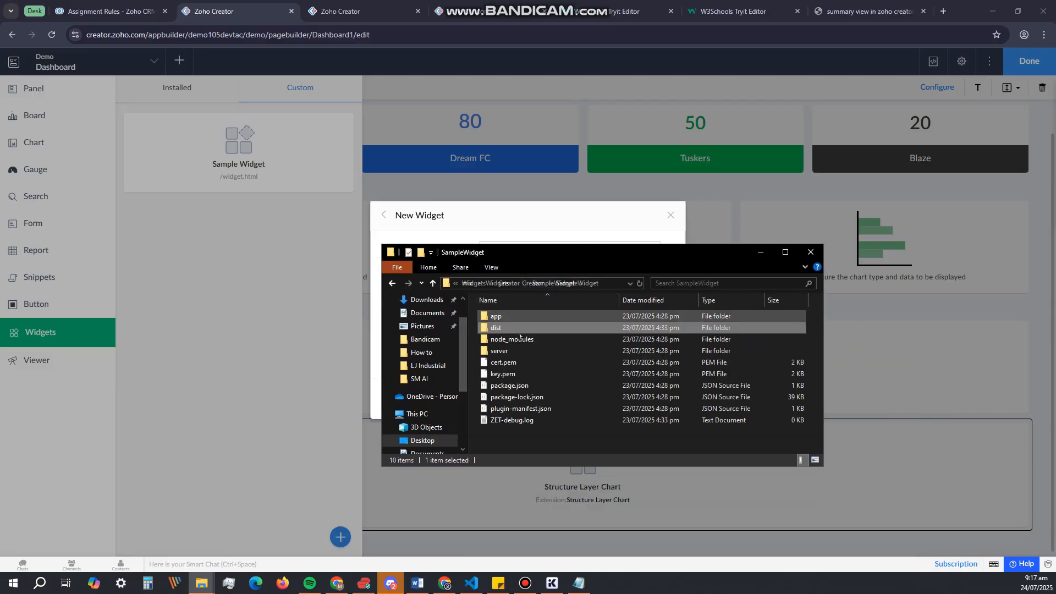
double_click(507, 318)
left_click(505, 328)
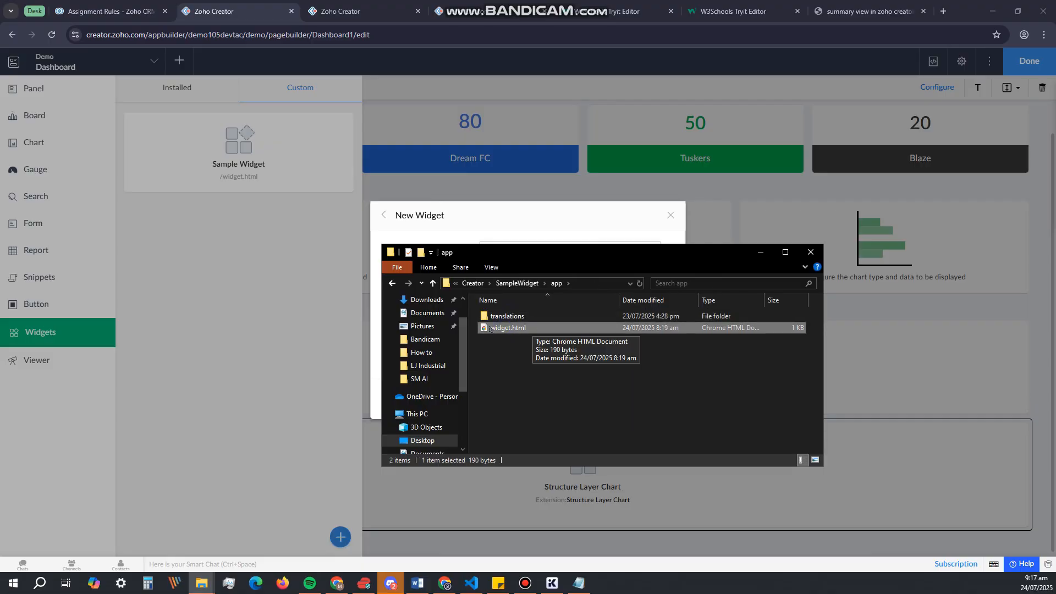
left_click_drag(627, 262, 816, 215)
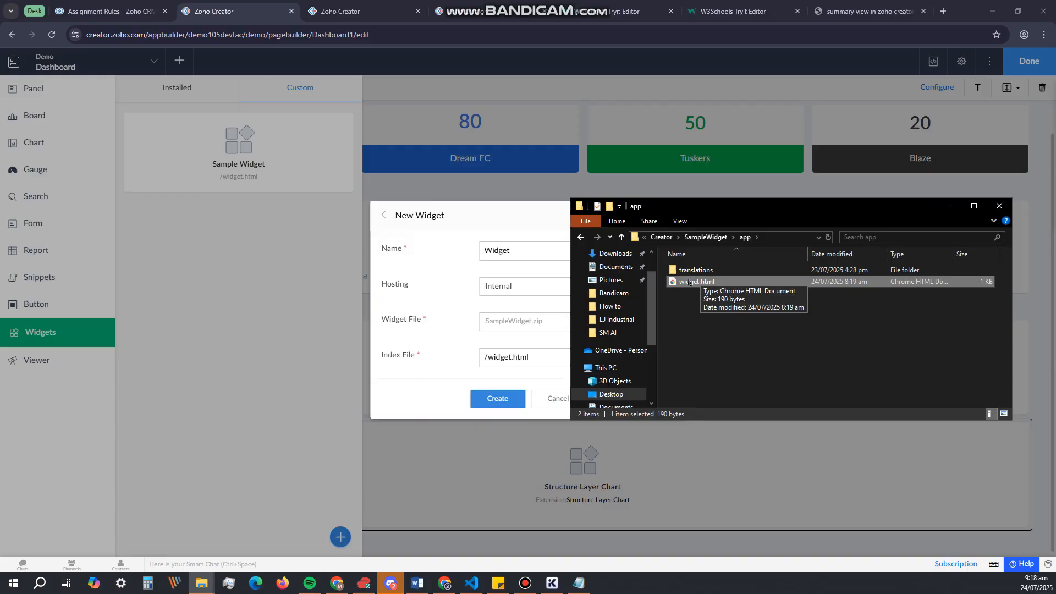
double_click(511, 357)
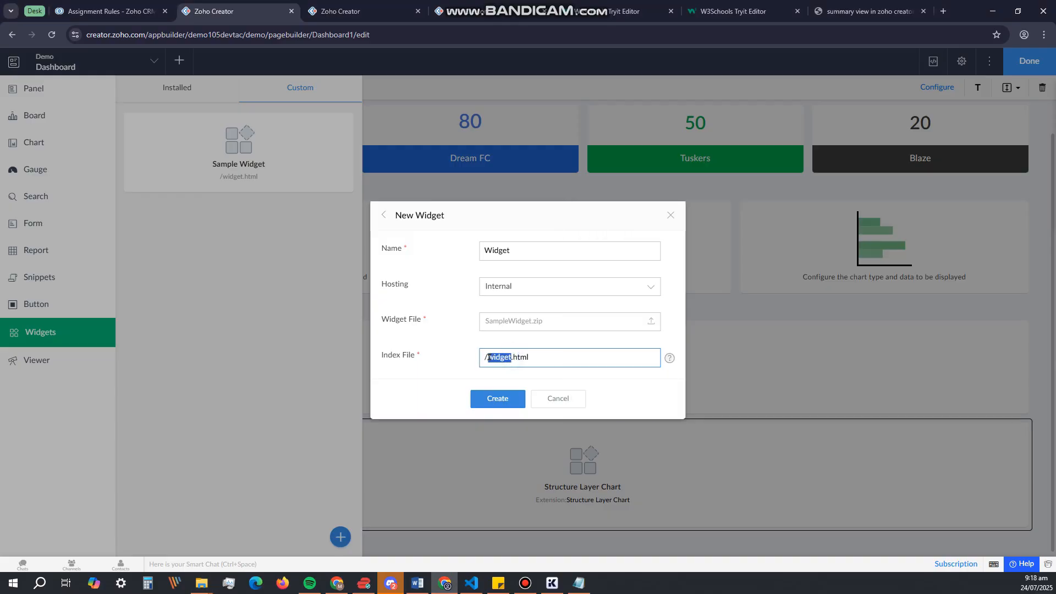
- Create the custom widget and place it below the Structure Layer Chart on the Dashboard page
left_click(498, 399)
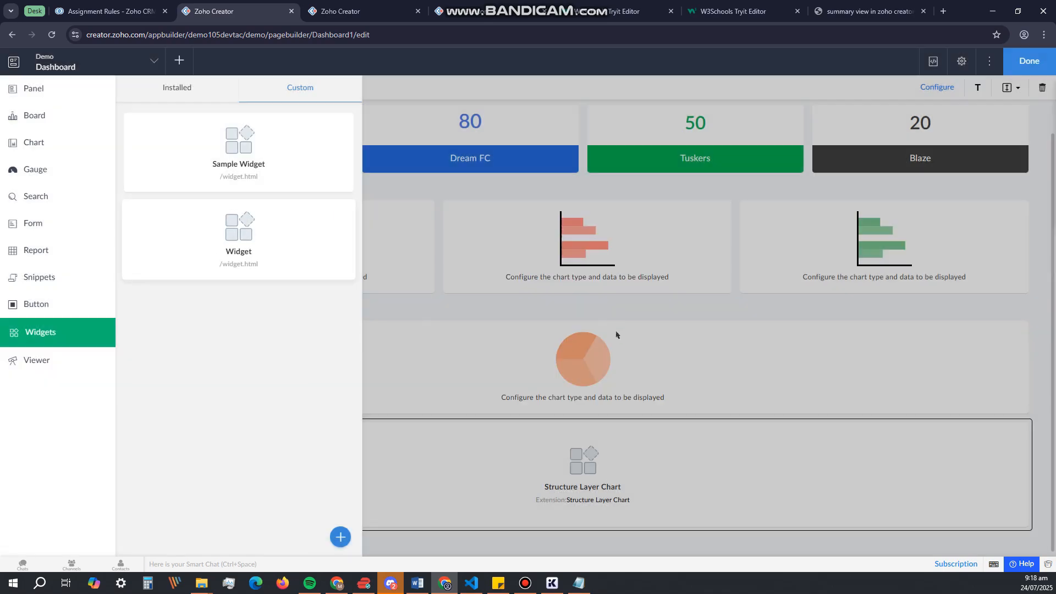
left_click_drag(236, 240, 342, 545)
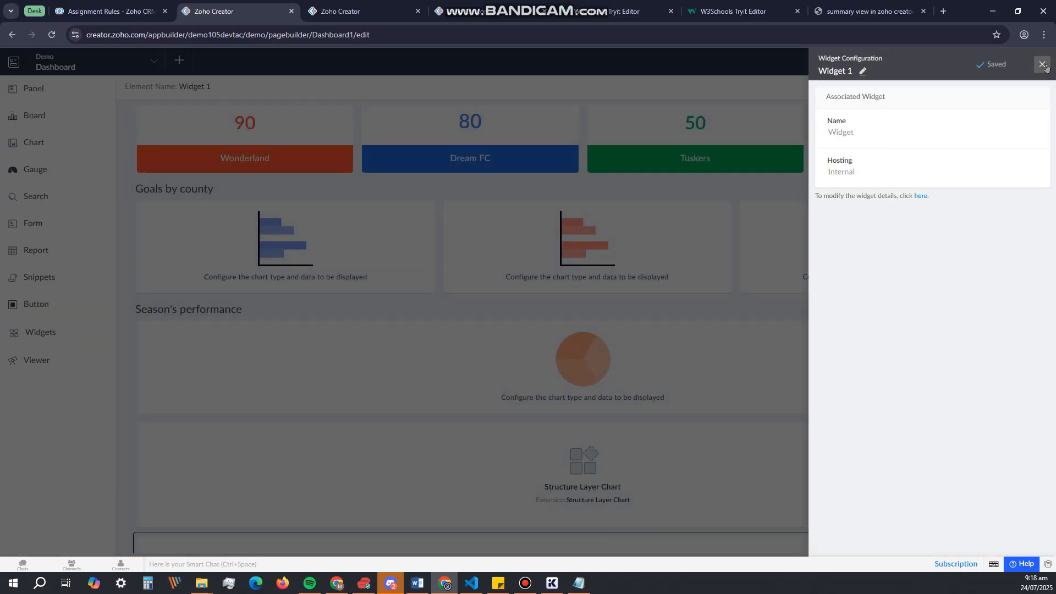
left_click(1043, 64)
scroll(625, 385, "down", 2)
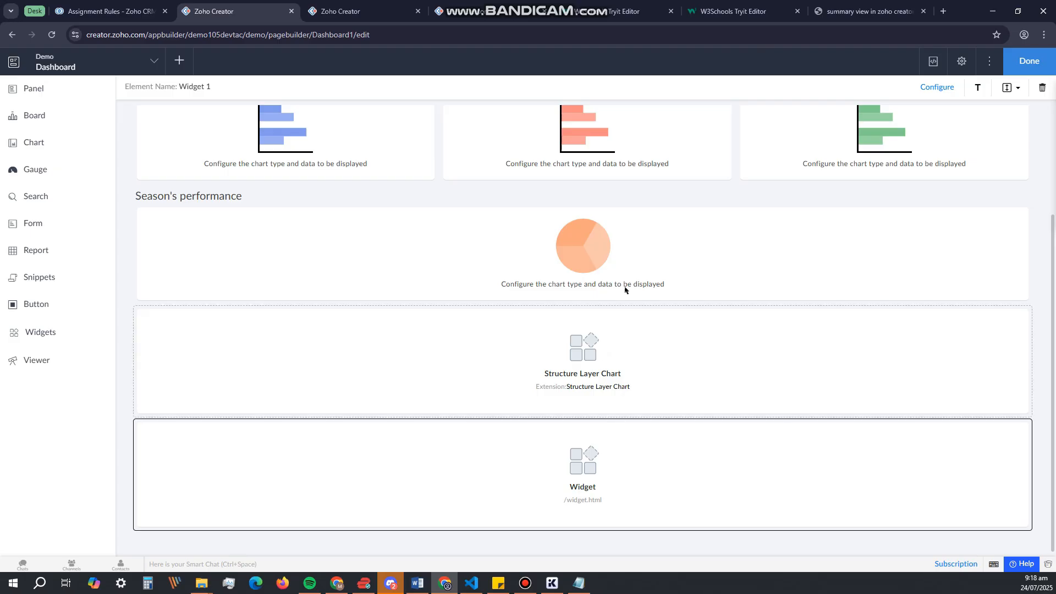
- Finish editing the page and access the live application's Dashboard page down to its widgets
left_click(1034, 61)
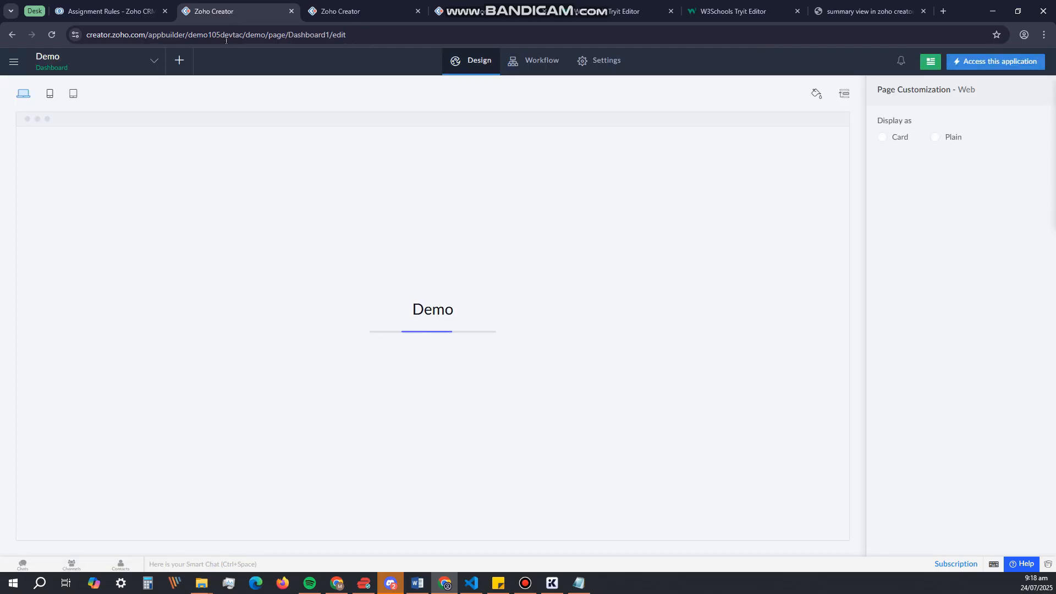
left_click(988, 64)
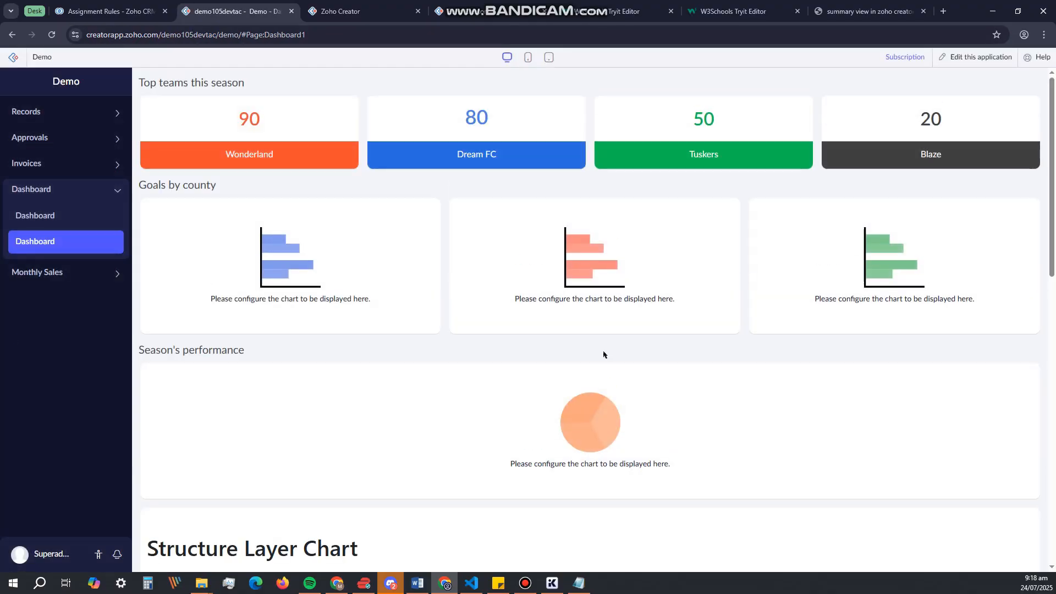
scroll(643, 387, "down", 12)
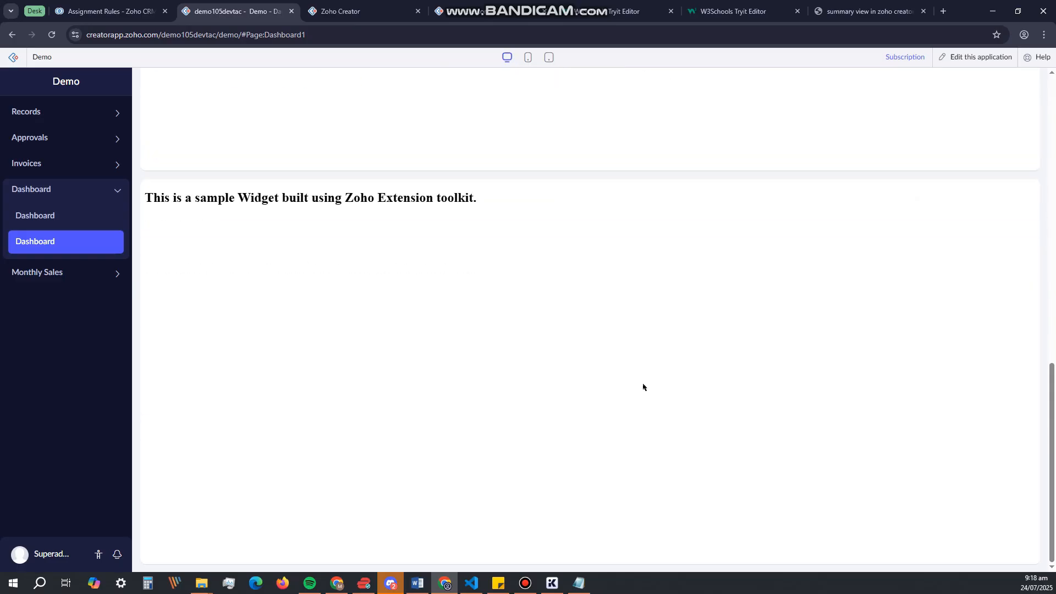
- Examine the Structure Layer Chart and the custom widget's content on the live Dashboard page
left_click_drag(334, 199, 143, 198)
left_click(475, 226)
scroll(540, 293, "up", 7)
left_click_drag(304, 317, 142, 203)
left_click(381, 213)
left_click_drag(382, 213, 158, 211)
left_click(363, 269)
scroll(404, 248, "down", 5)
scroll(404, 249, "down", 1)
left_click_drag(481, 198, 139, 197)
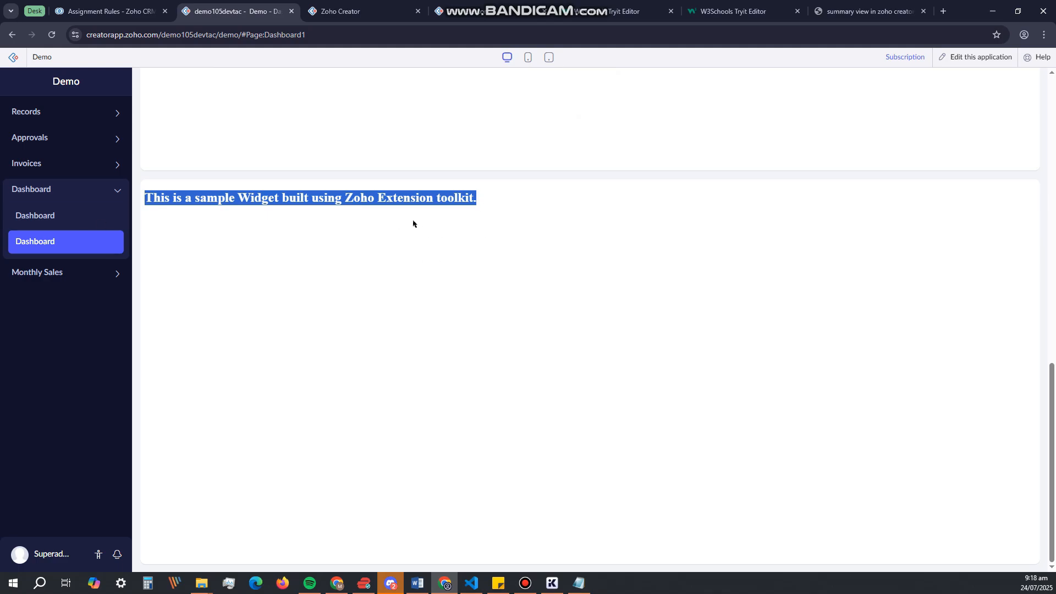
left_click(471, 584)
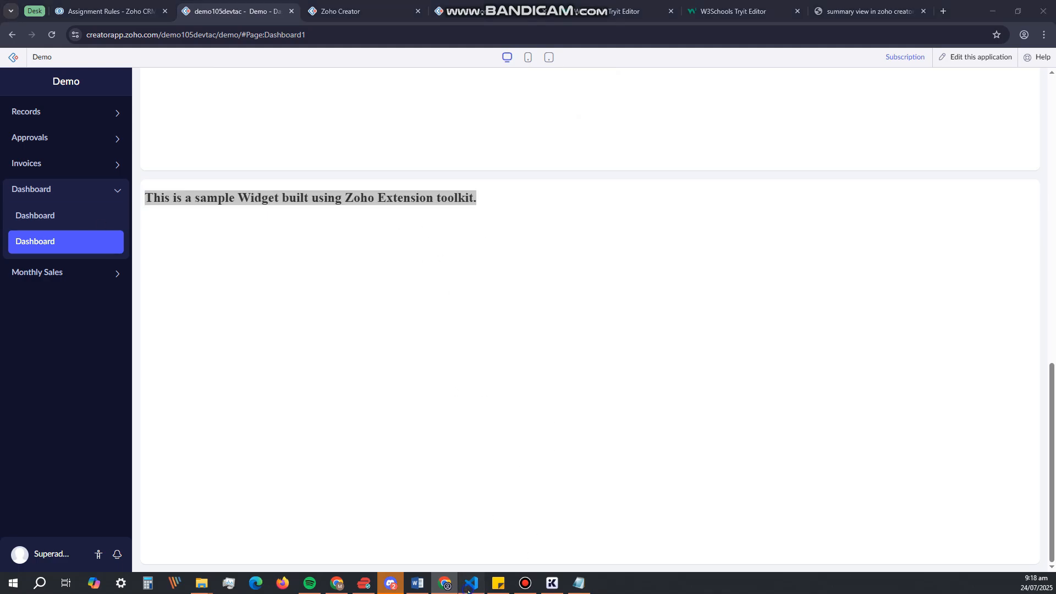
key("alt+Tab")
key("alt+Tab")
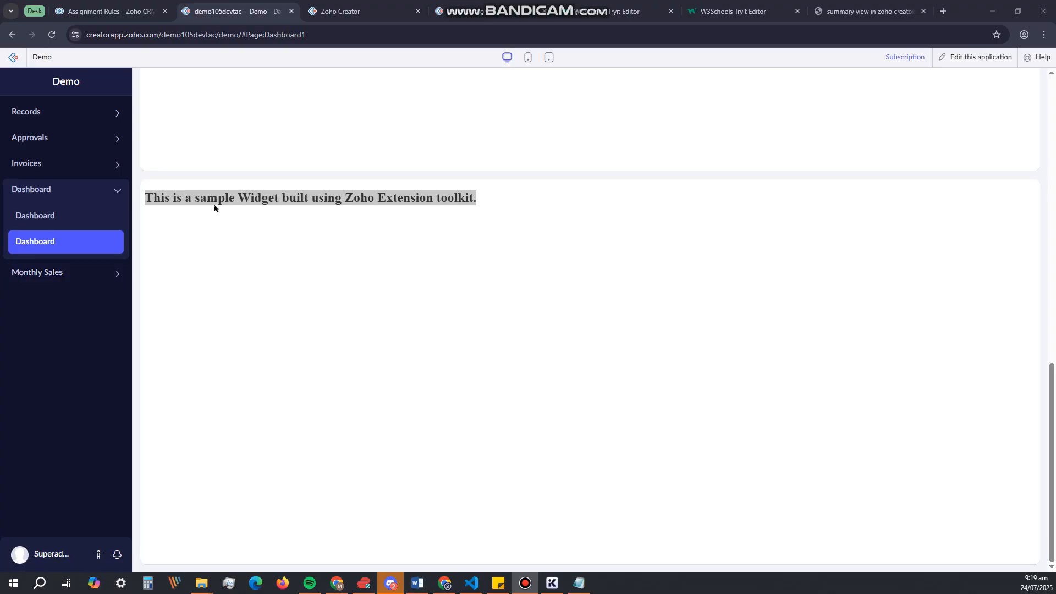
left_click(487, 201)
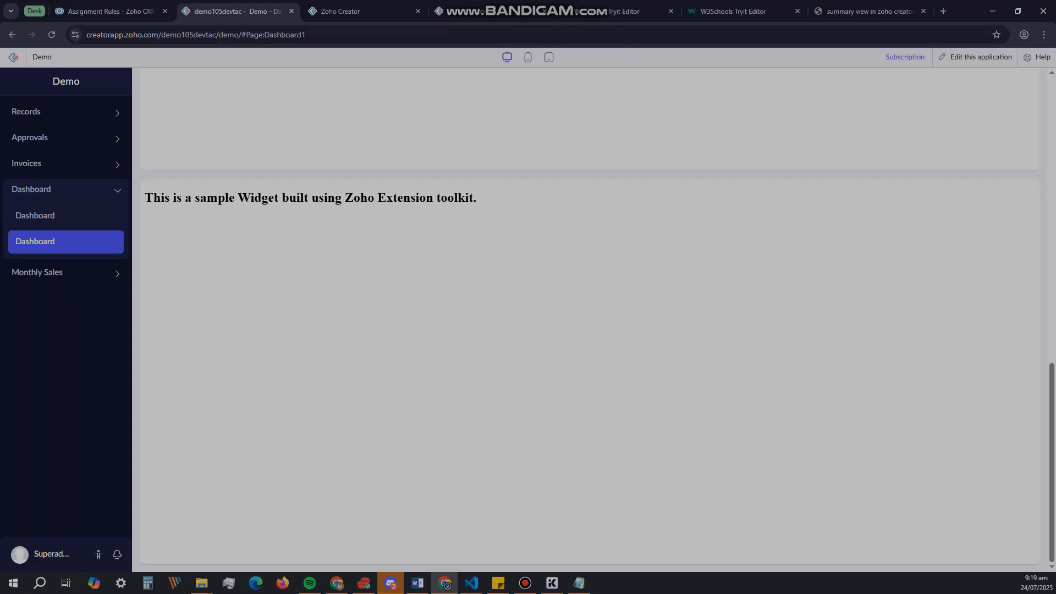